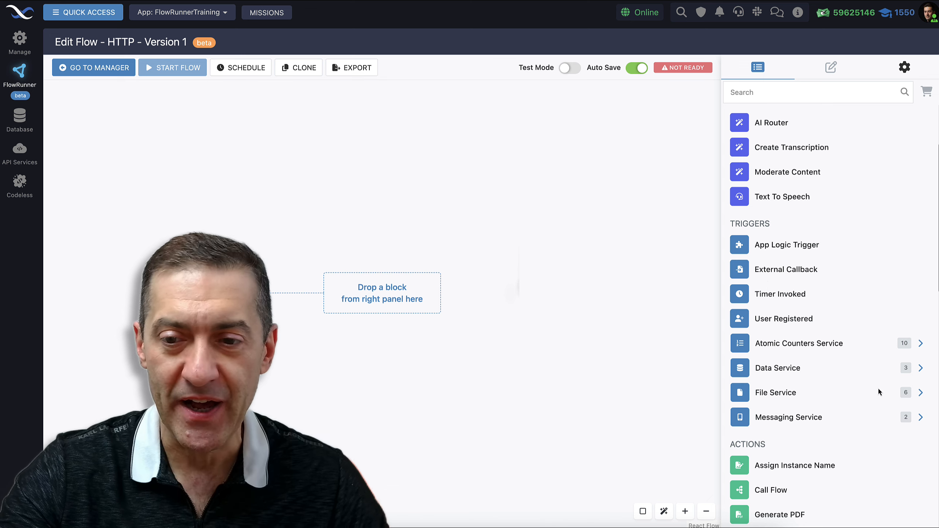
- Add an HTTP Request action block after the Start node and open its settings
scroll(841, 326, down, 4)
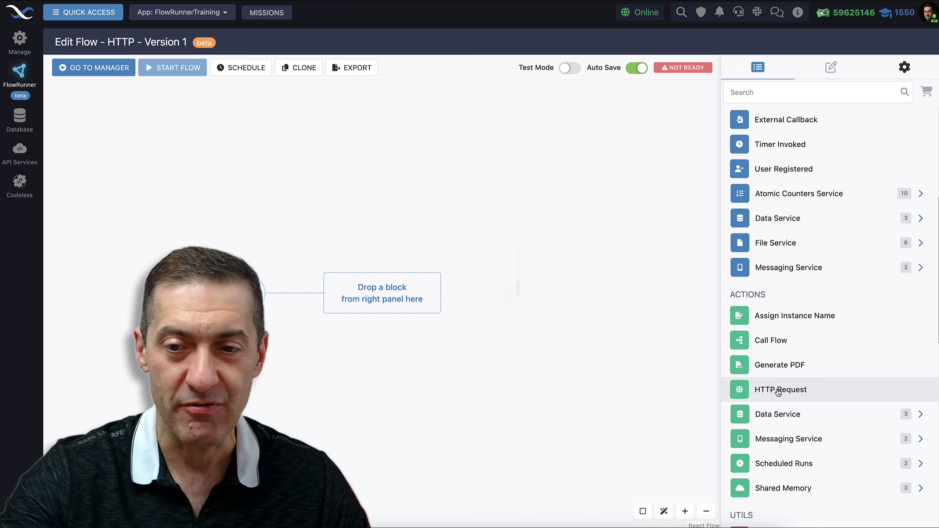
drag(778, 393, 543, 299)
click(369, 238)
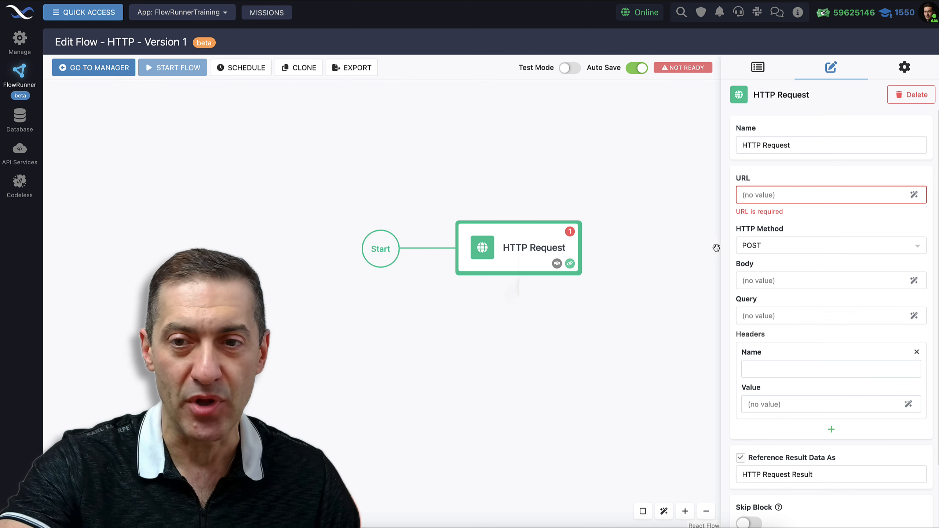
- Examine the HTTP Request block's name, URL and body settings and the available HTTP methods
drag(827, 144, 732, 148)
click(791, 141)
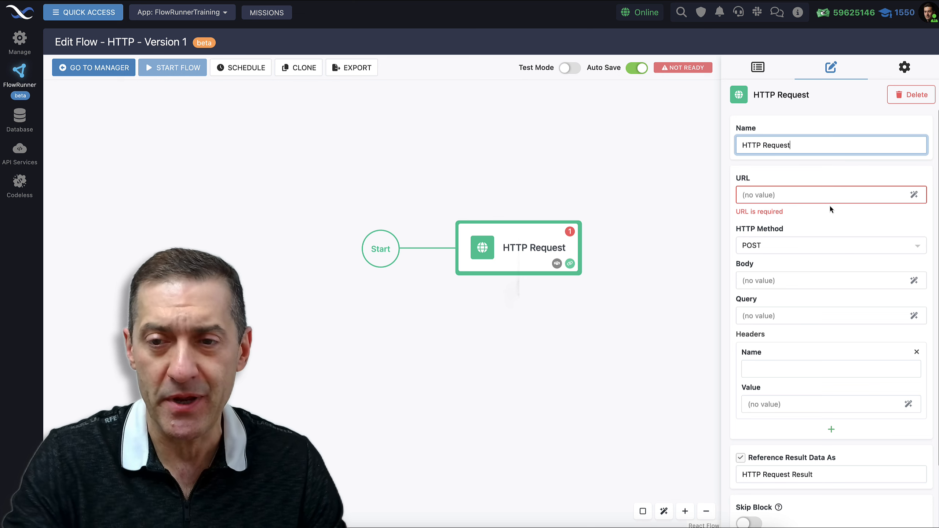
click(768, 241)
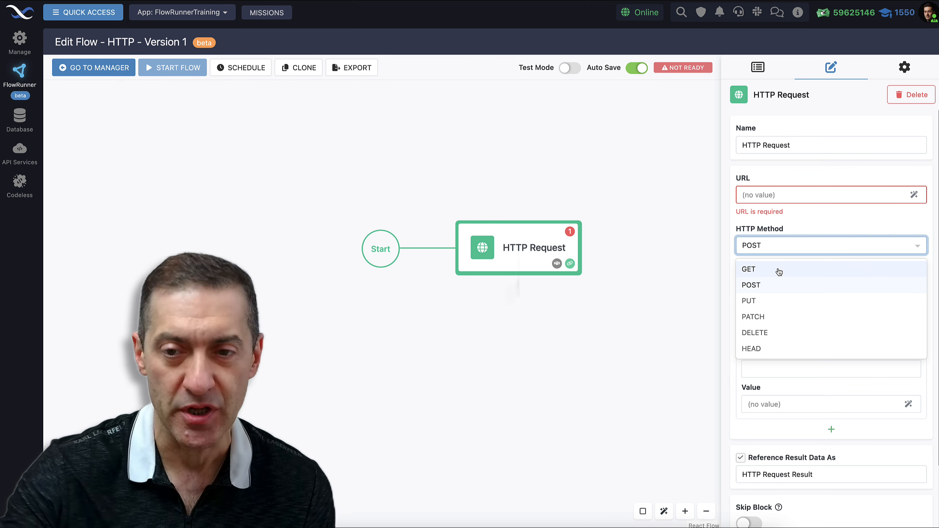
click(823, 213)
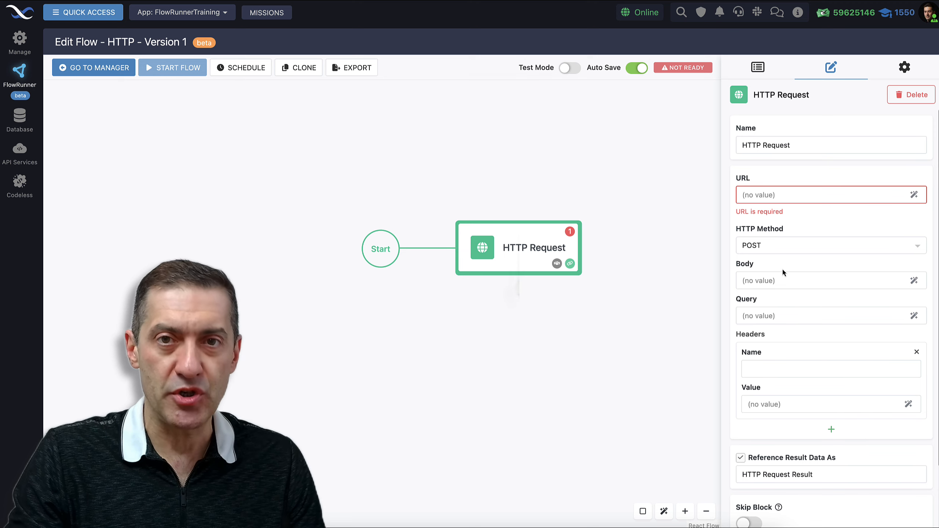
scroll(783, 270, down, 1)
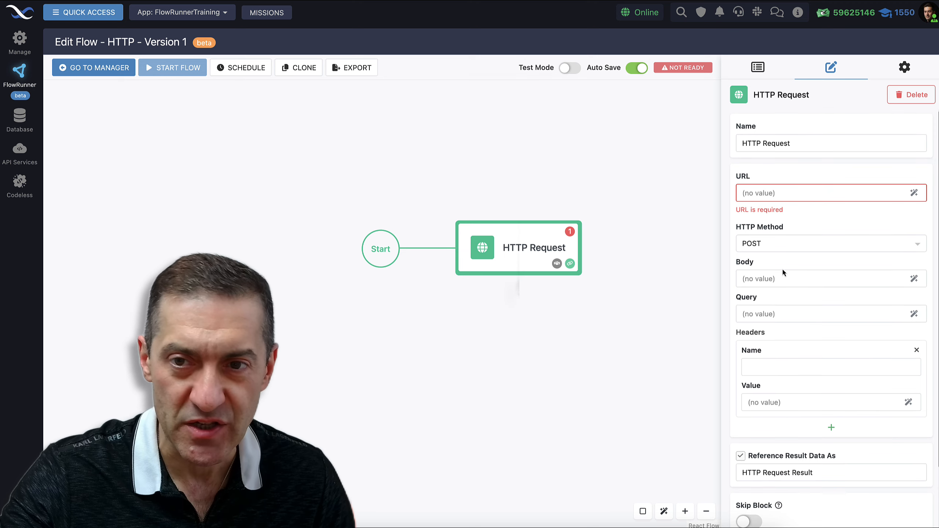
- Look through the trigger, action and utility blocks available for the flow
click(762, 67)
scroll(816, 226, down, 8)
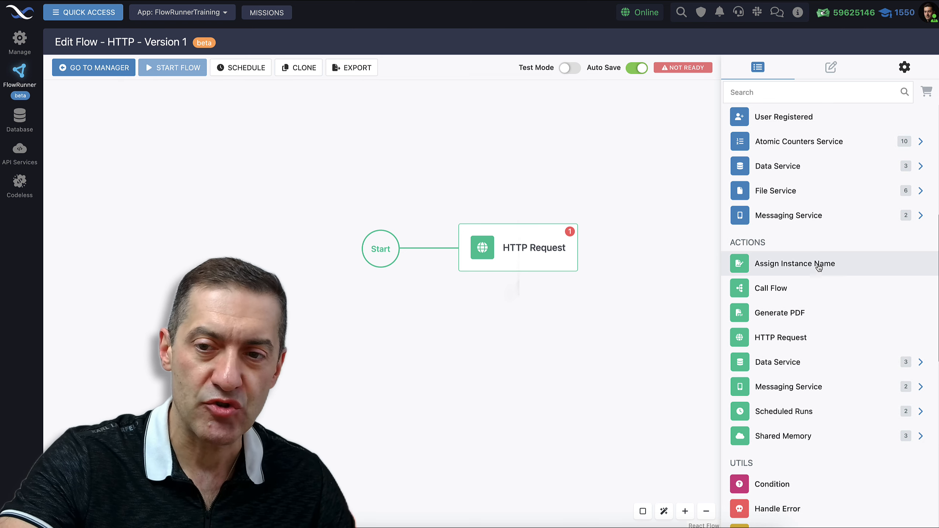
scroll(815, 266, down, 5)
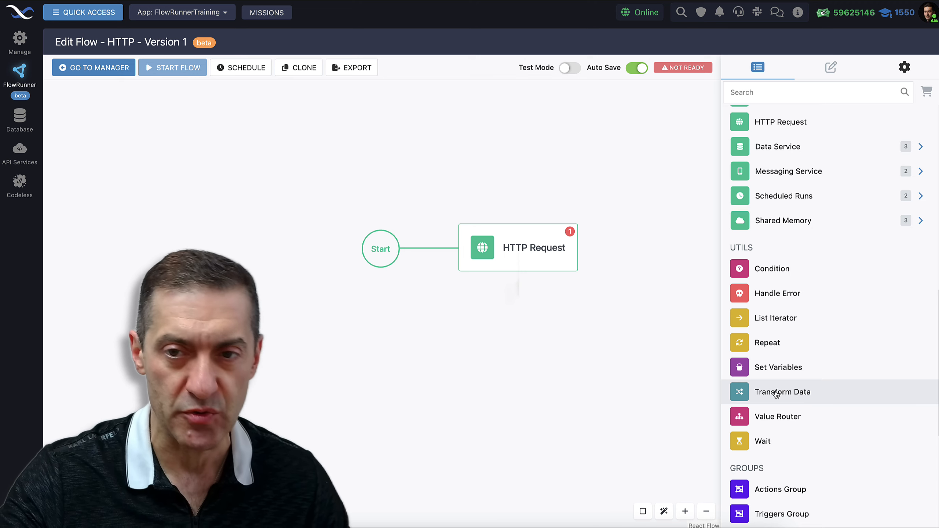
scroll(776, 395, up, 10)
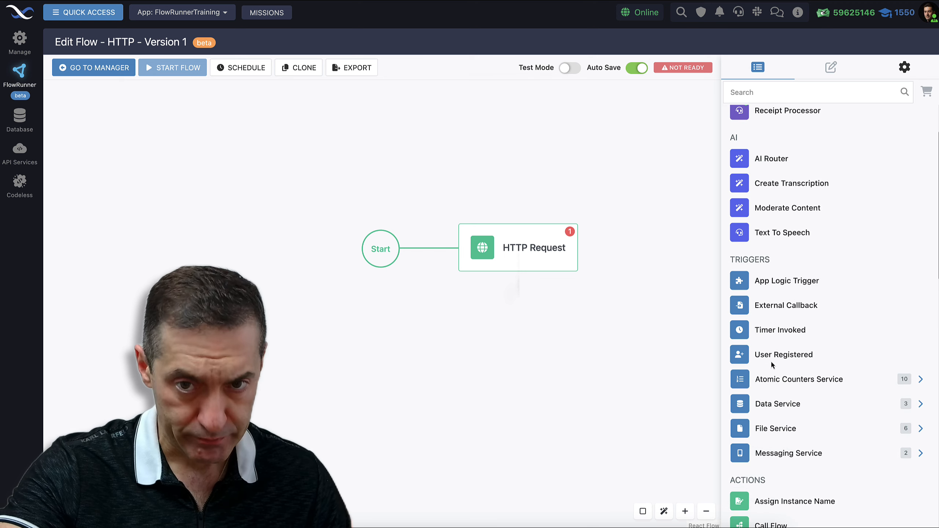
- Add a second header entry to the HTTP Request block and remove it again
click(553, 260)
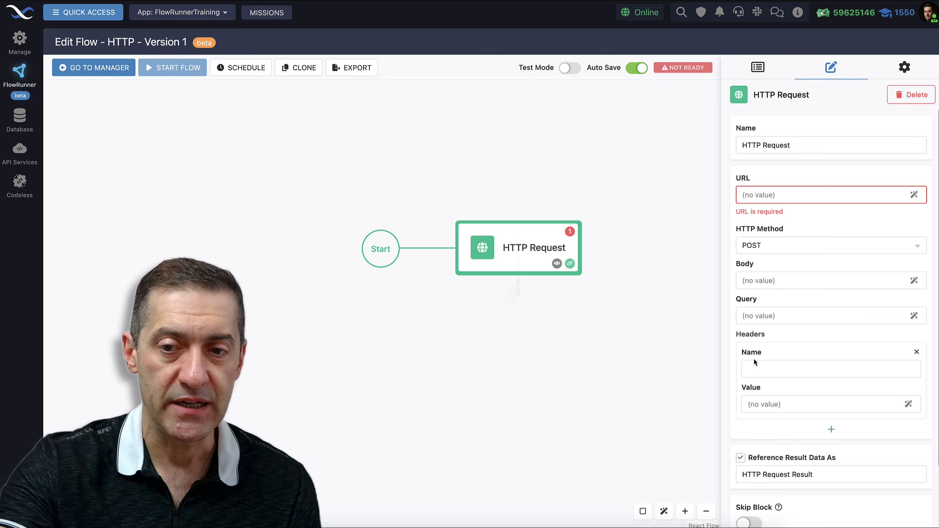
click(831, 430)
scroll(833, 449, down, 1)
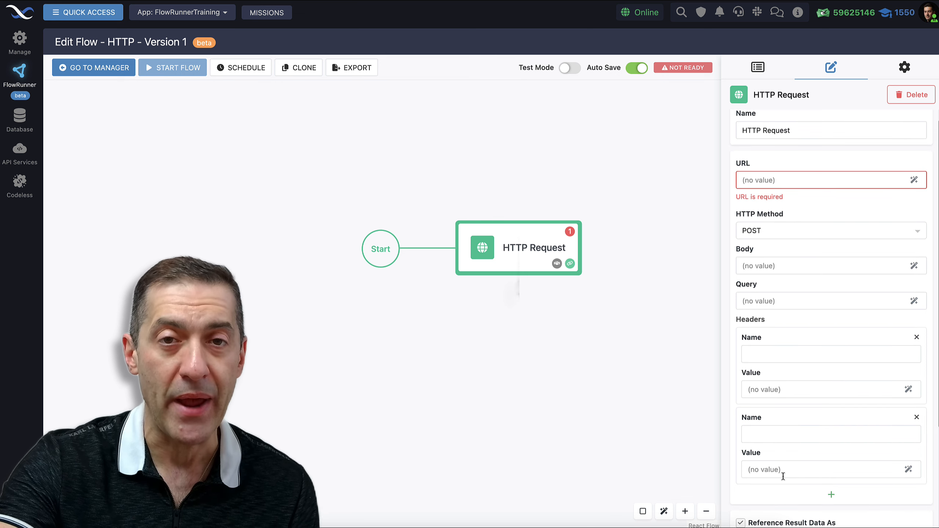
click(916, 417)
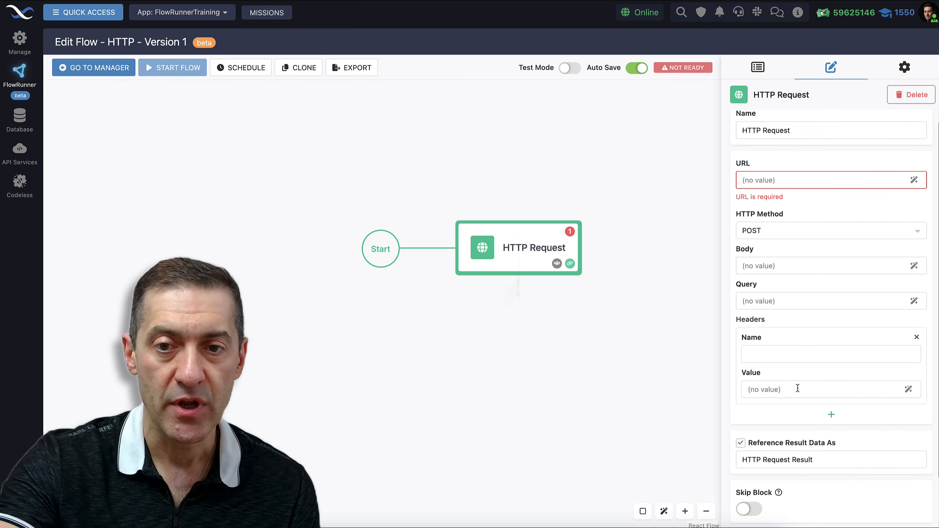
drag(675, 371, 651, 366)
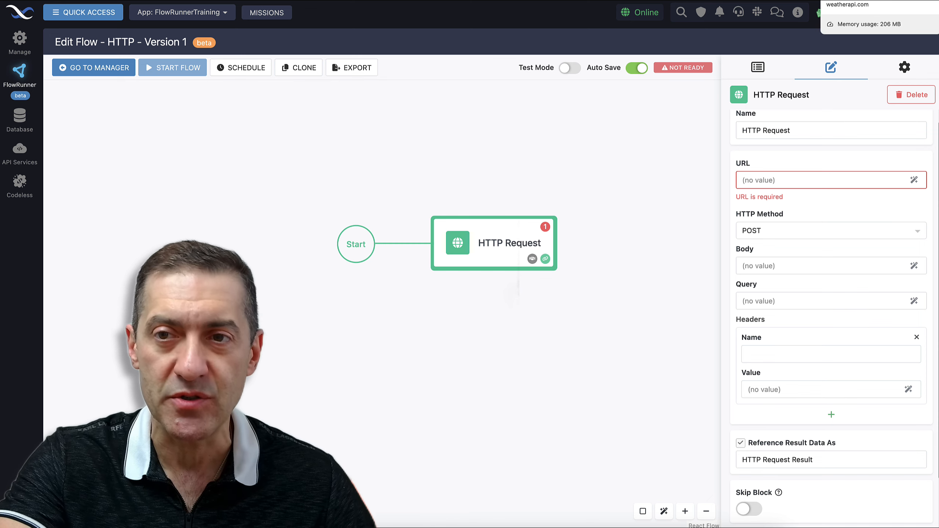
click(854, 0)
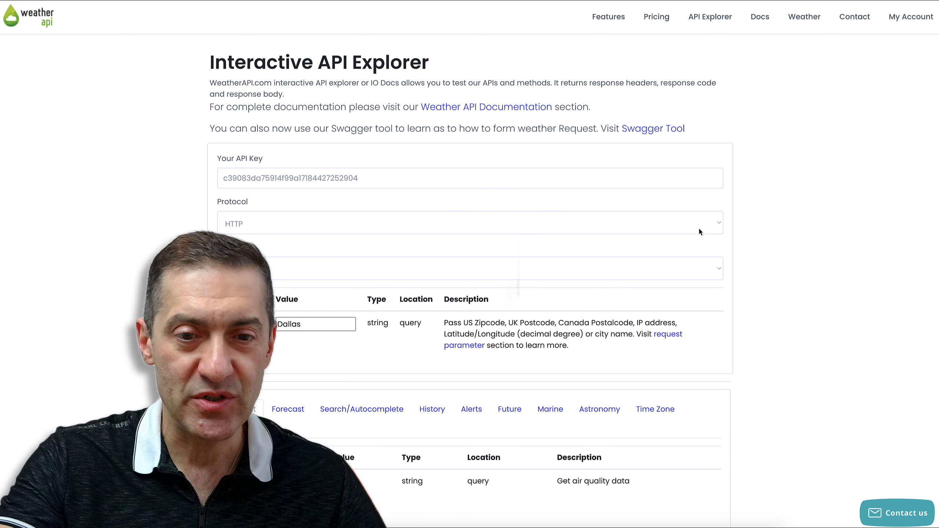
scroll(628, 258, down, 5)
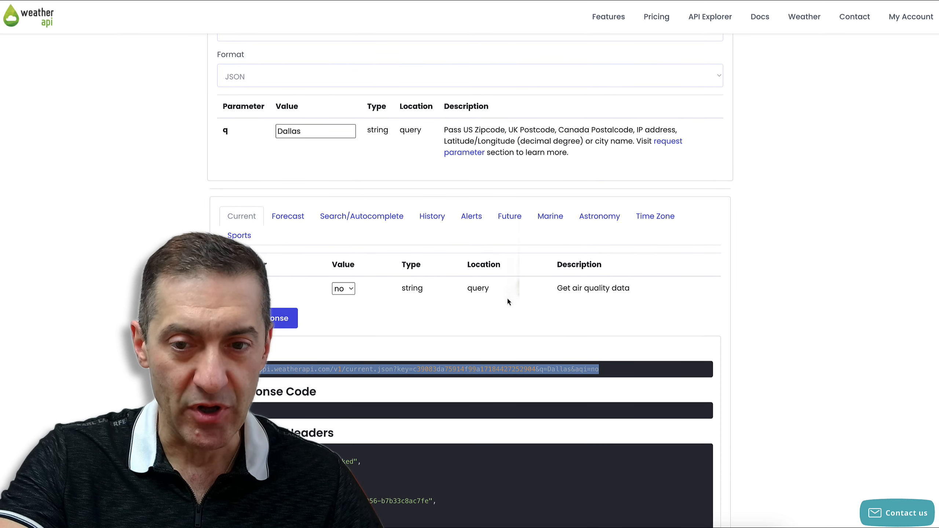
scroll(594, 194, up, 5)
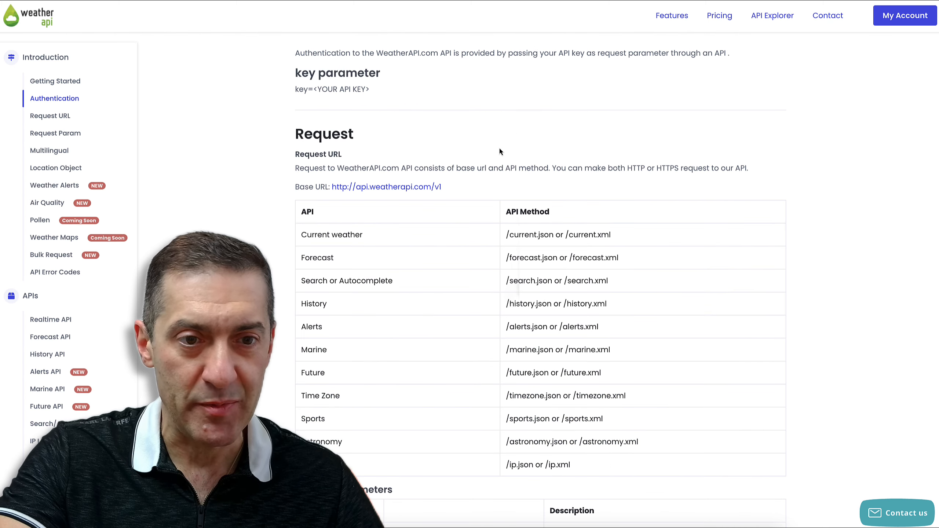
scroll(490, 123, up, 1)
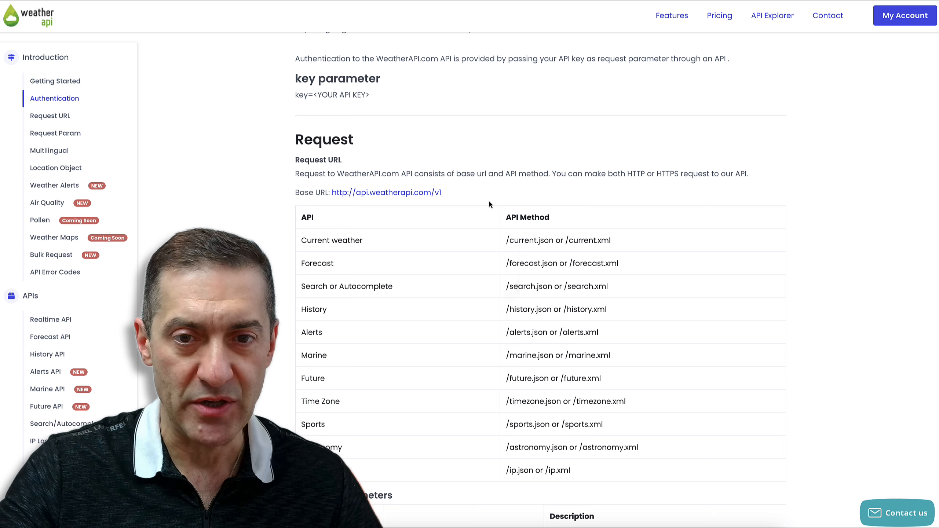
drag(442, 192, 332, 194)
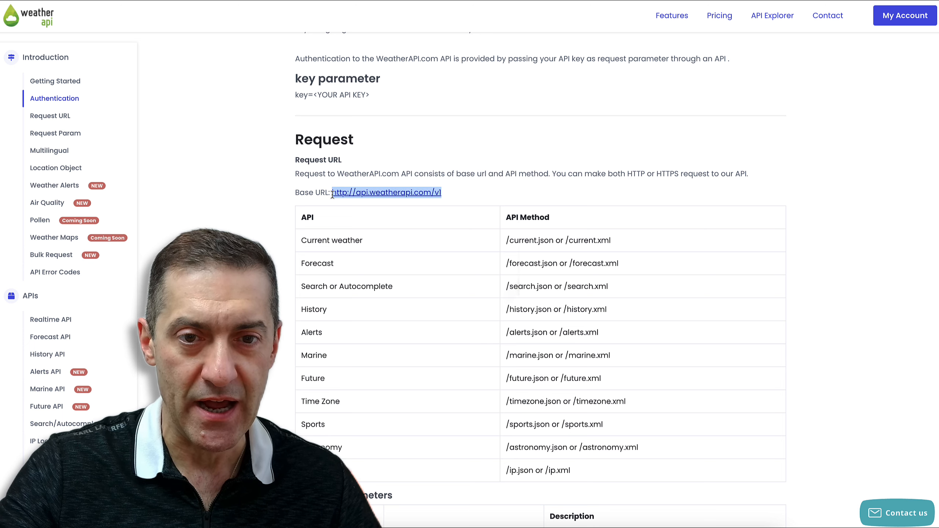
right_click(346, 191)
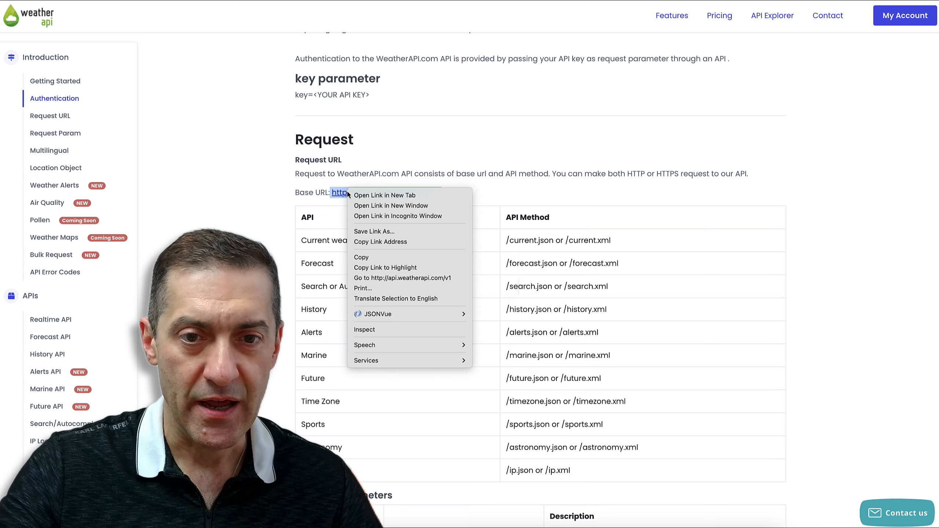
click(378, 245)
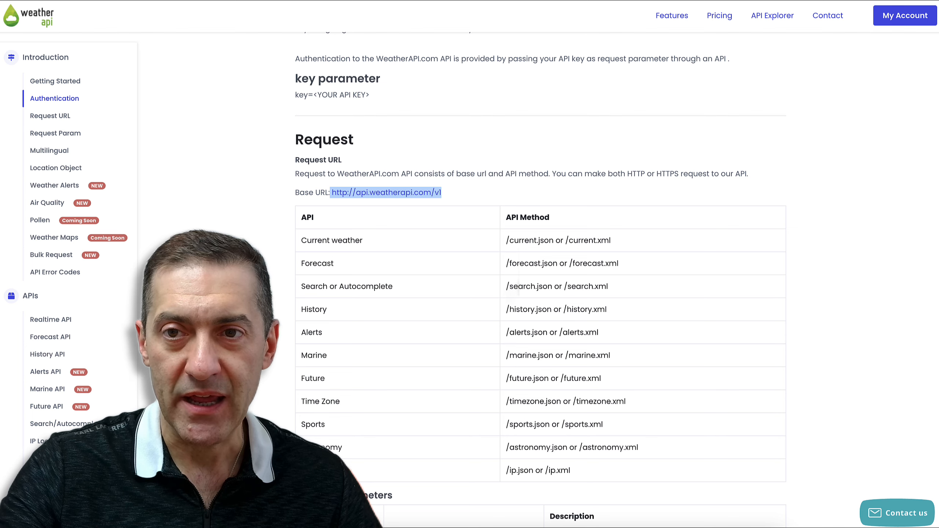
key(ctrl+Tab)
click(804, 180)
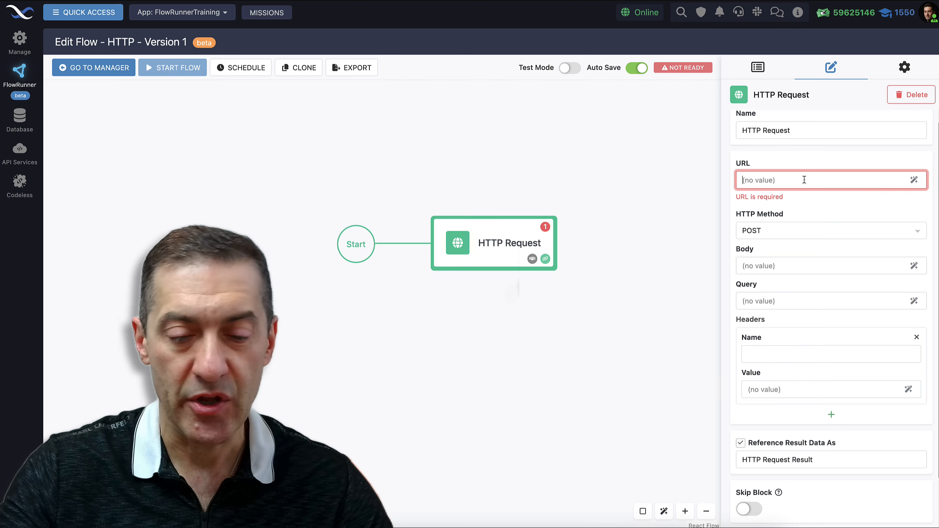
key(ctrl+v)
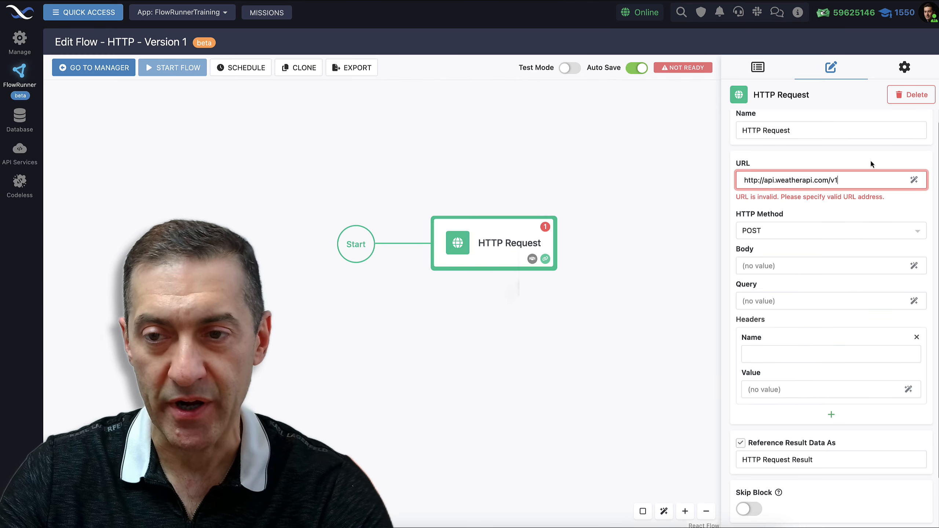
key(ctrl+shift+Tab)
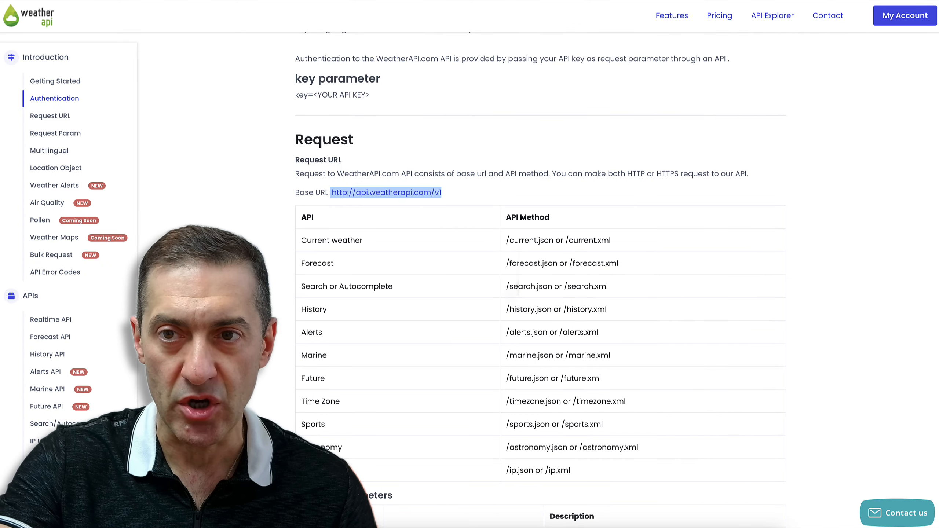
key(ctrl+Tab)
text(/c)
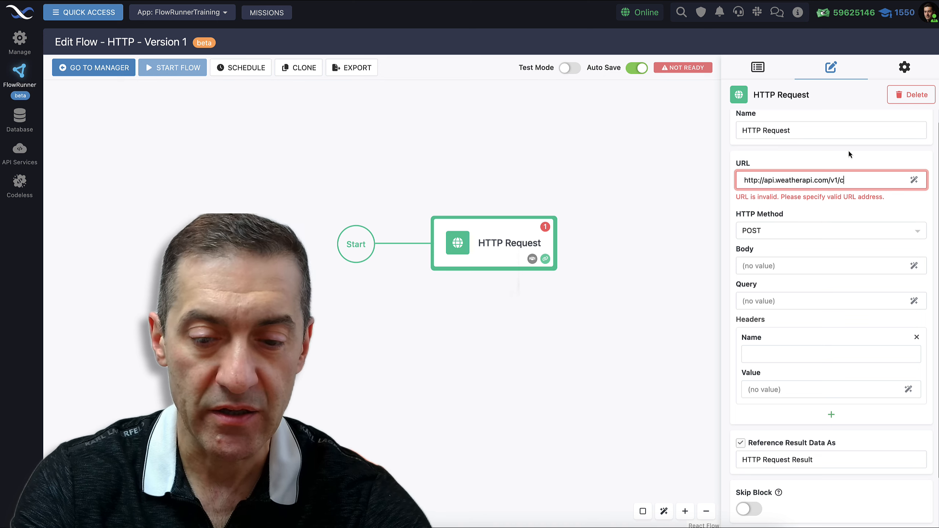
text(urrent.json)
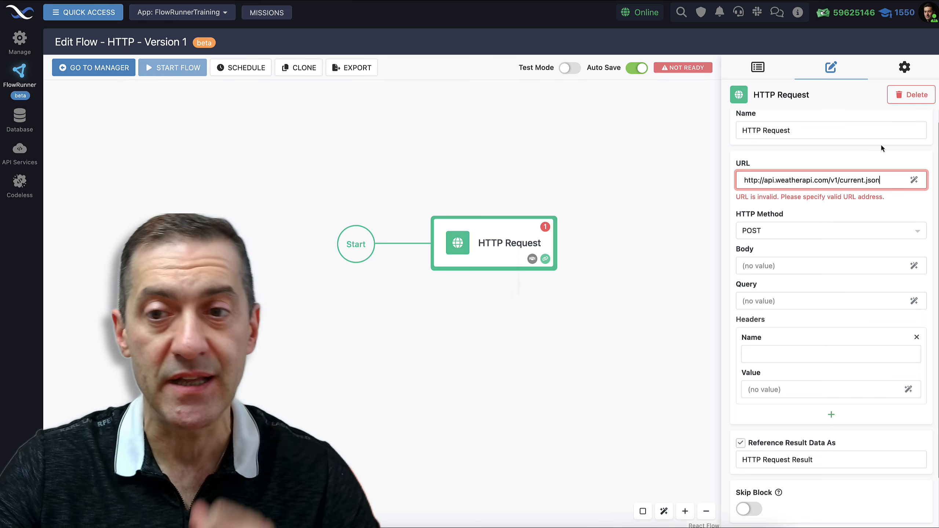
click(881, 153)
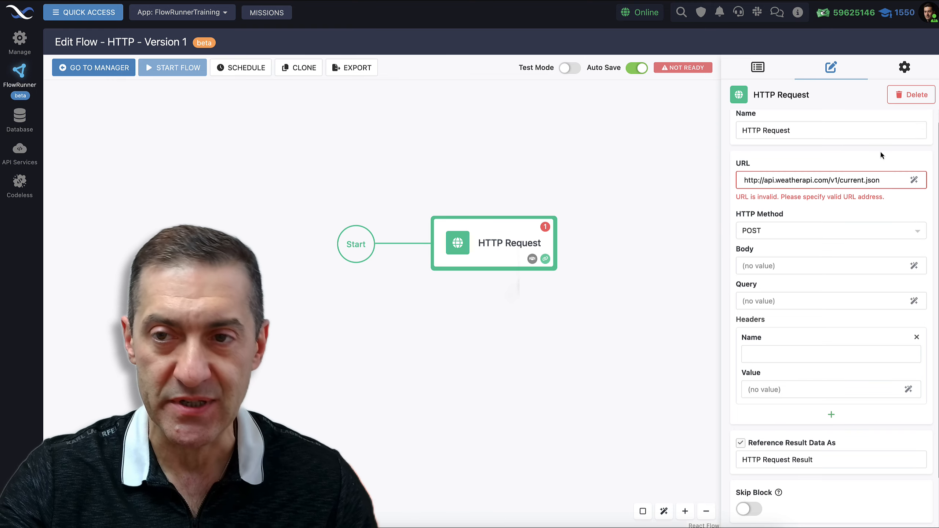
- Switch back to the WeatherAPI documentation and examine how the API key is passed for authentication
key(ctrl+shift+Tab)
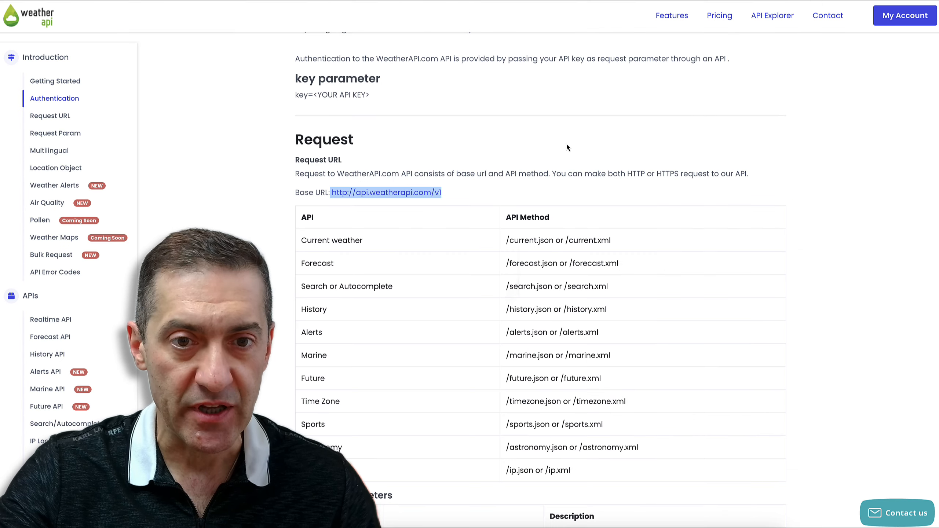
scroll(563, 181, up, 3)
scroll(563, 181, up, 4)
scroll(466, 216, up, 2)
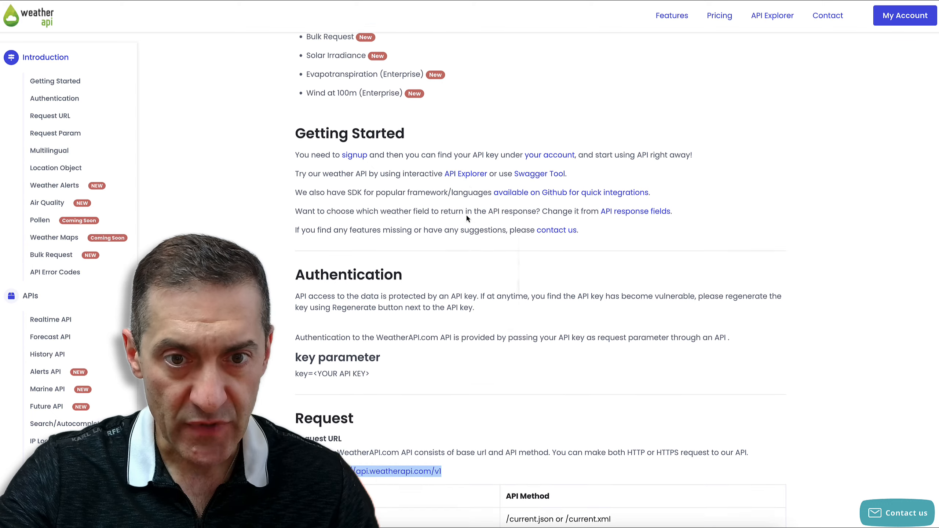
scroll(536, 287, down, 4)
scroll(535, 288, down, 2)
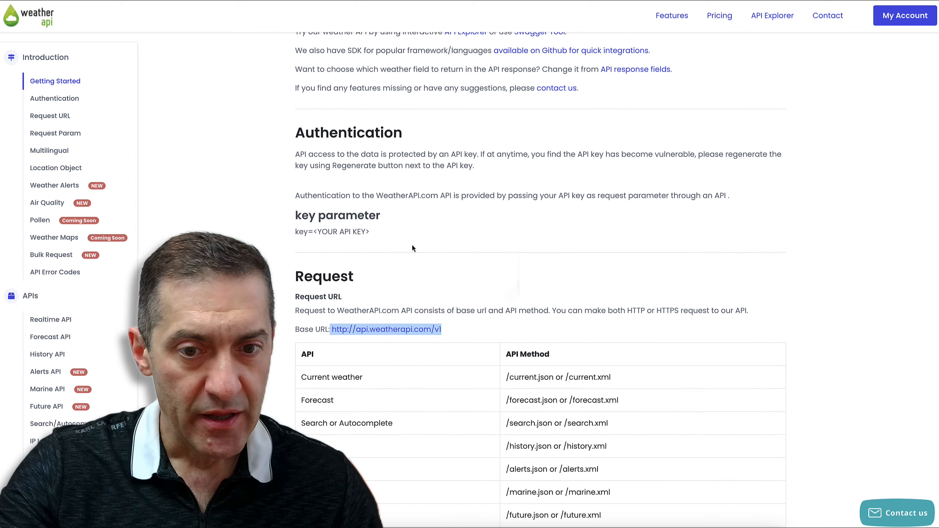
- Examine the required request parameters, key and q, in the WeatherAPI documentation's Request Parameters table
scroll(531, 277, down, 5)
scroll(538, 270, down, 2)
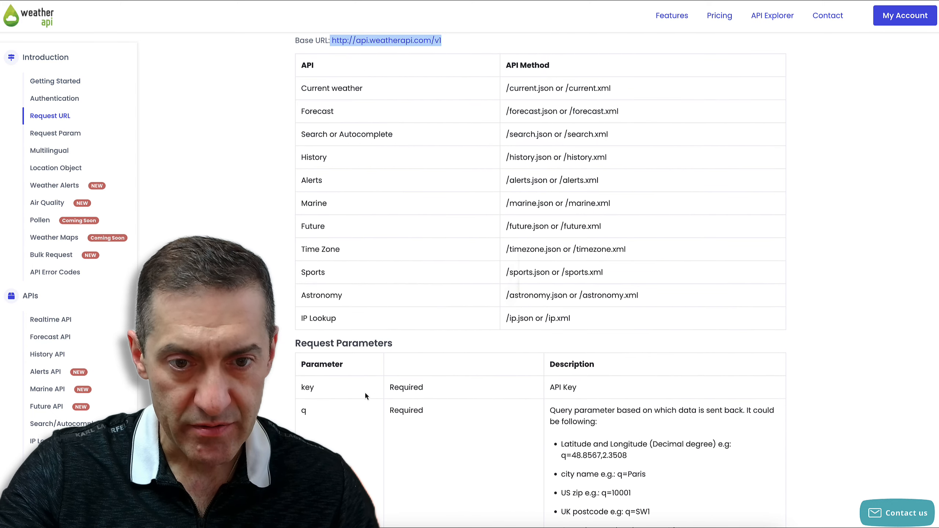
scroll(507, 354, down, 2)
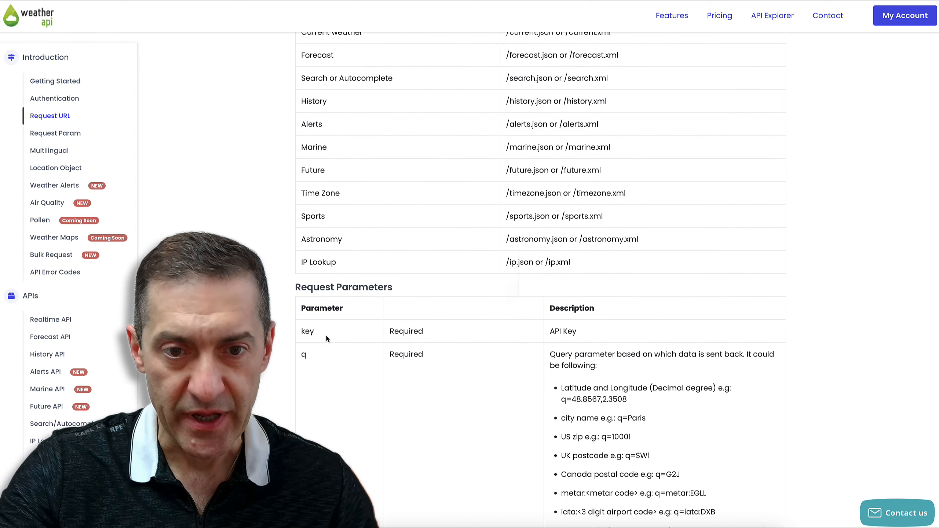
drag(312, 354, 300, 357)
click(323, 358)
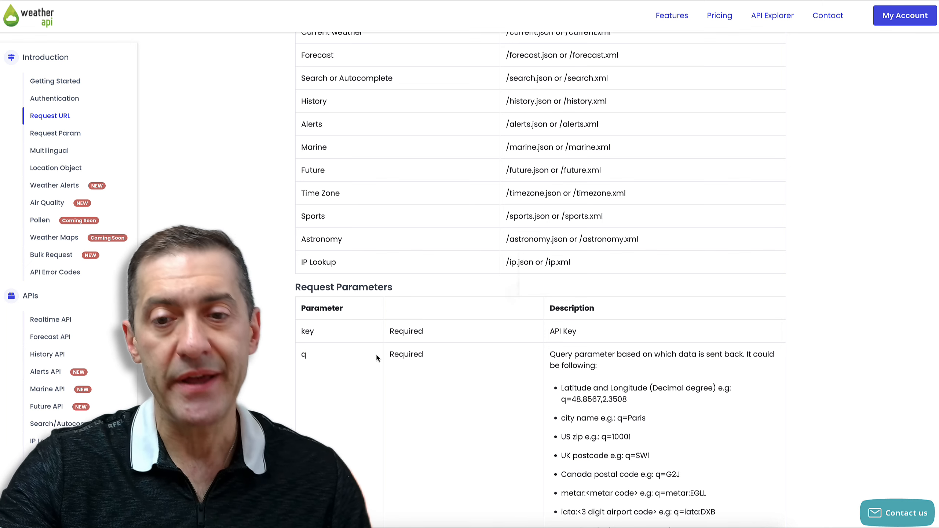
scroll(601, 388, down, 1)
scroll(600, 388, down, 1)
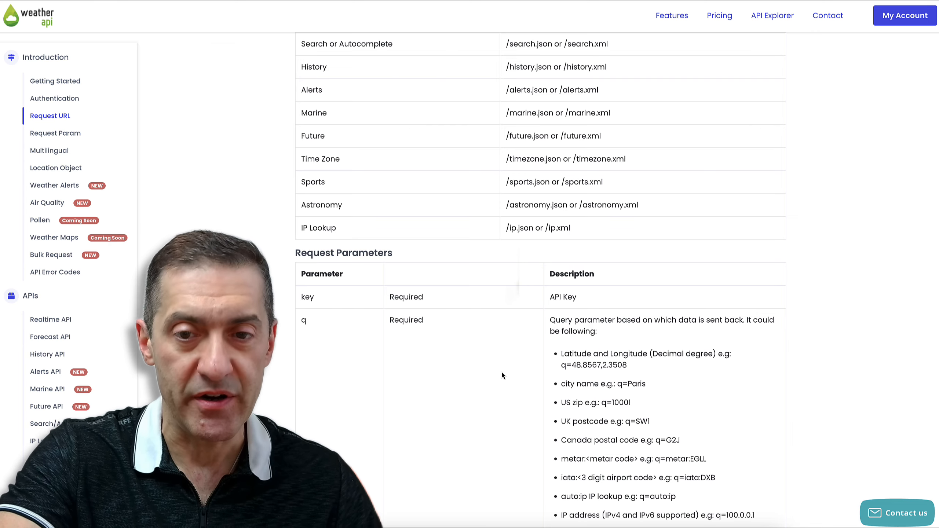
scroll(500, 370, down, 5)
scroll(500, 368, up, 20)
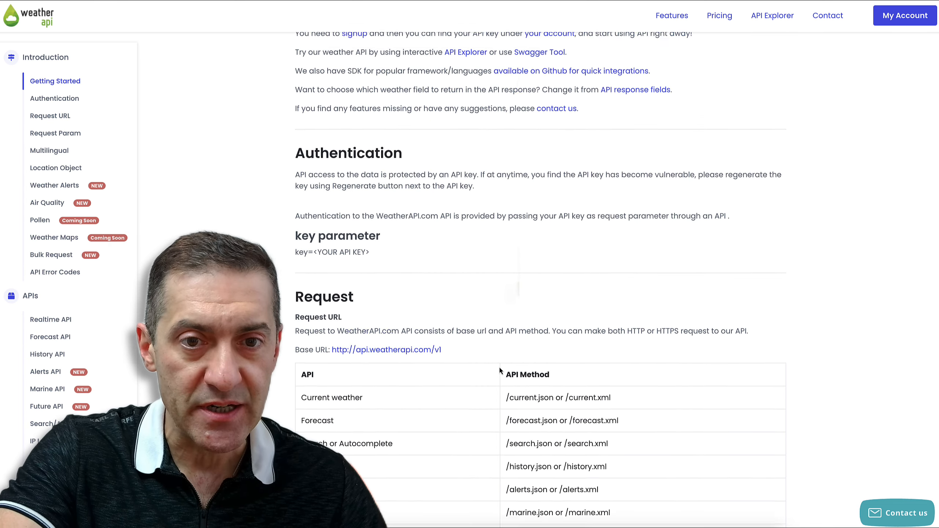
scroll(499, 367, up, 5)
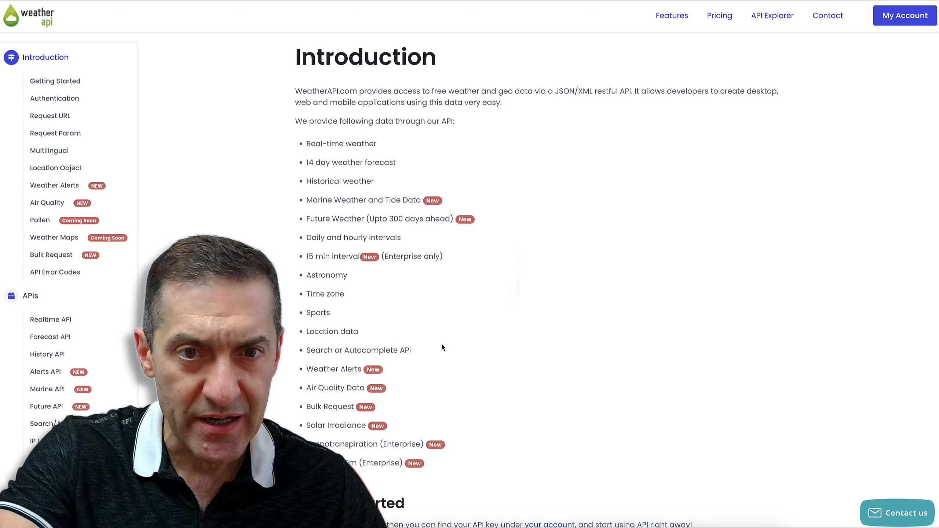
- Review the authentication and request sections of the WeatherAPI documentation and copy the API key from the API Explorer
scroll(520, 280, down, 7)
scroll(520, 281, down, 5)
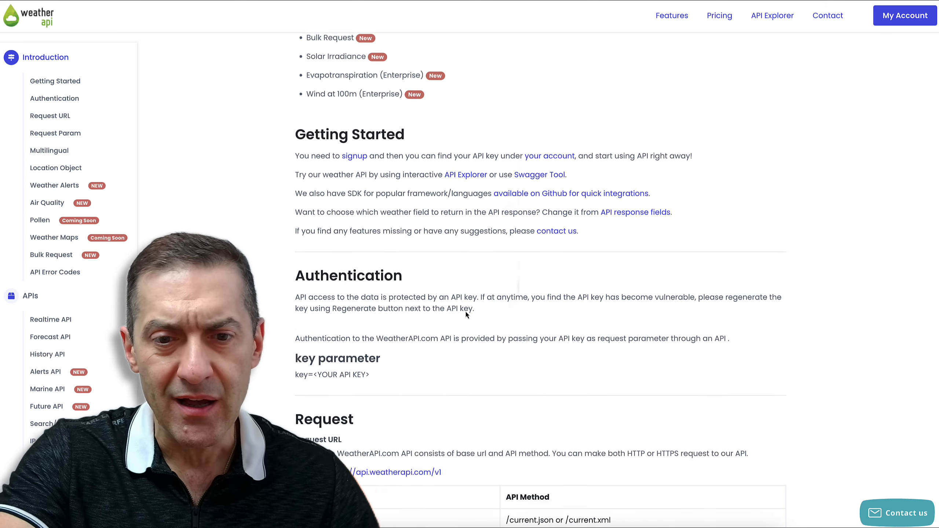
scroll(424, 317, down, 1)
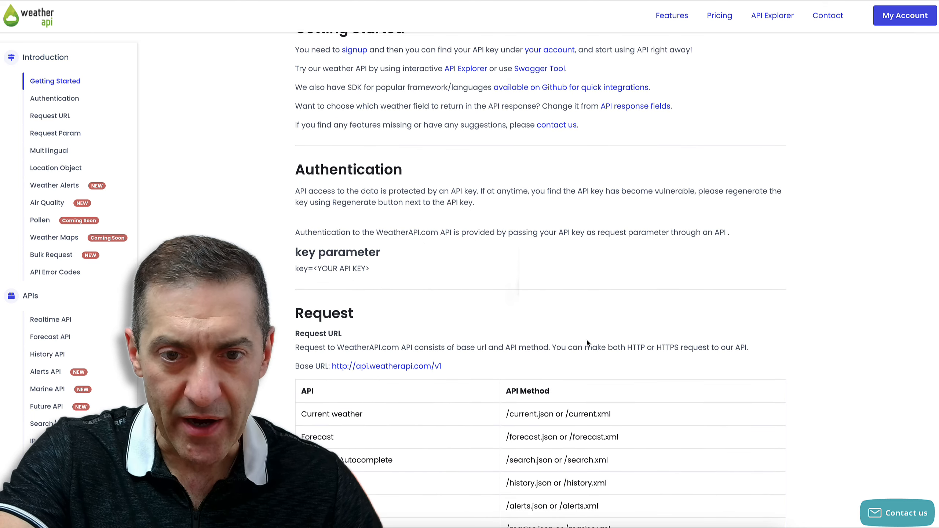
scroll(560, 330, down, 1)
scroll(562, 314, down, 8)
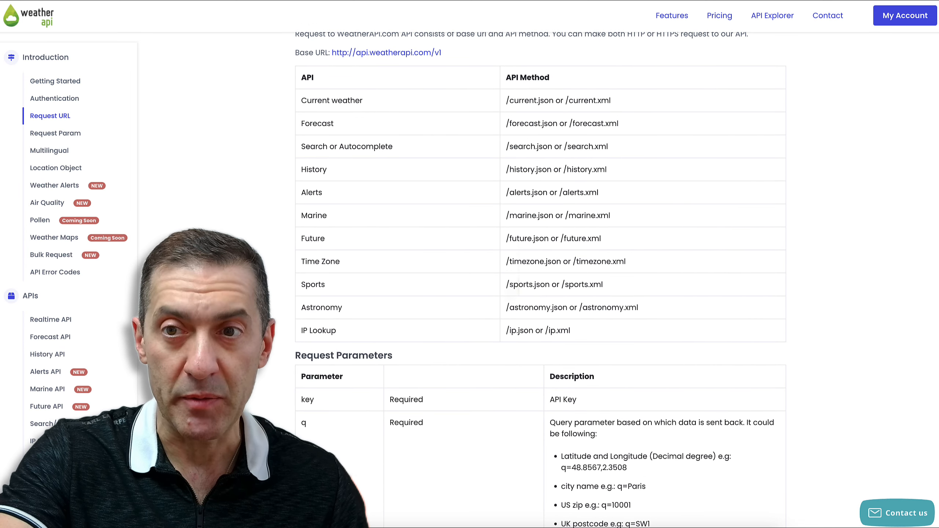
click(772, 15)
drag(379, 178, 212, 181)
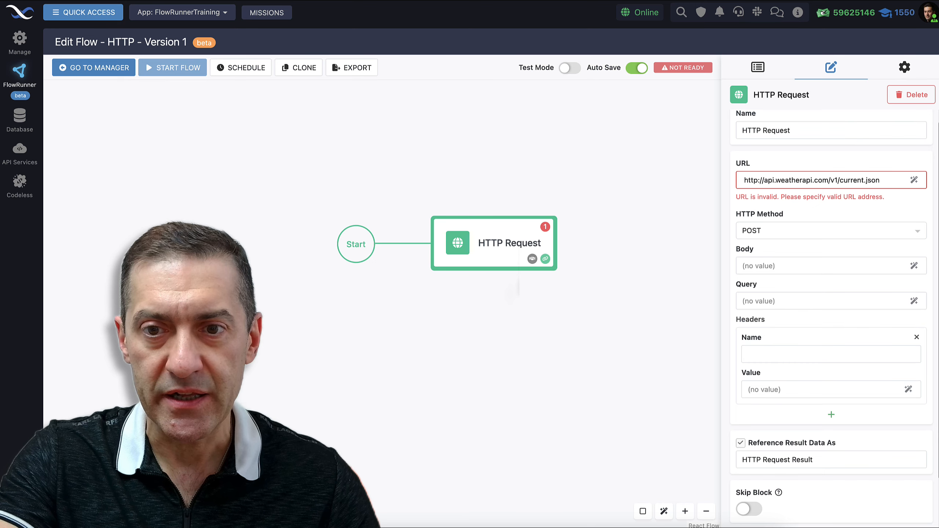
- In the flow editor, set the HTTP Request block's method to GET and its query to key= with the API key, followed by &q=Dallas
click(787, 231)
click(778, 254)
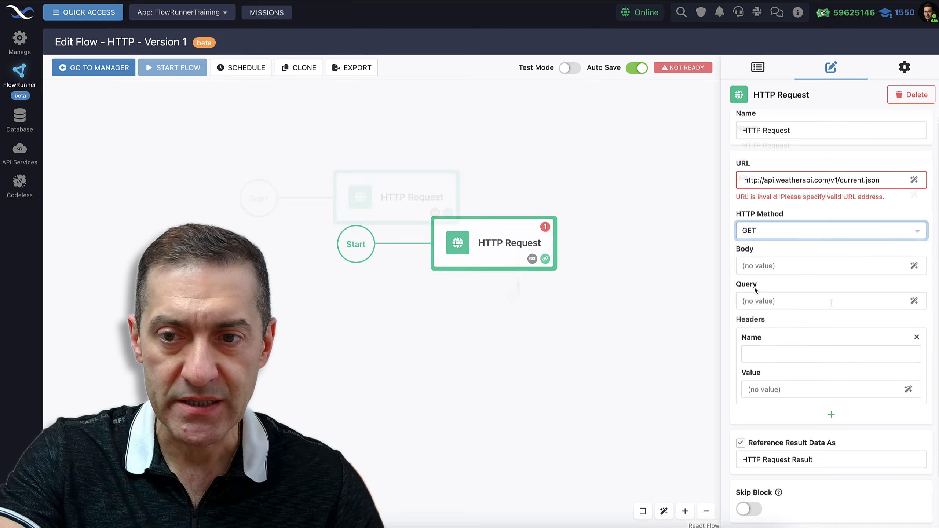
click(832, 299)
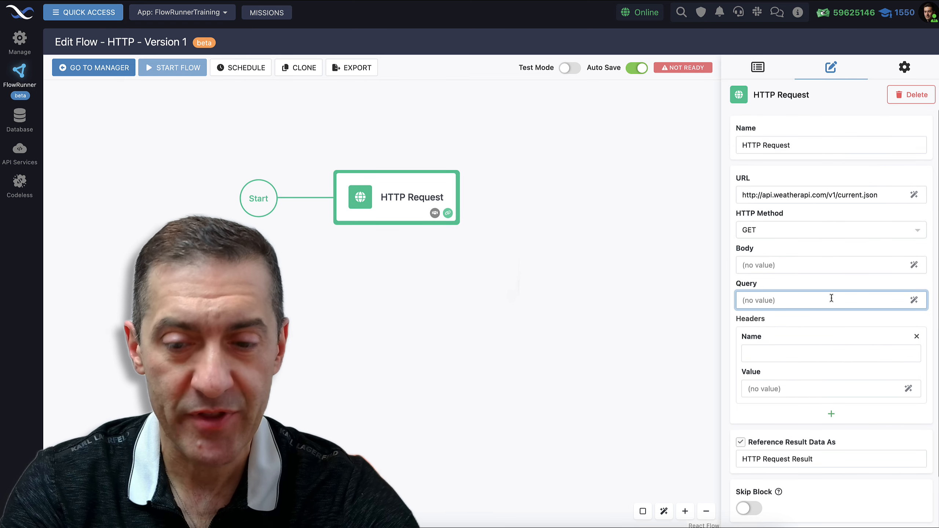
text(key)
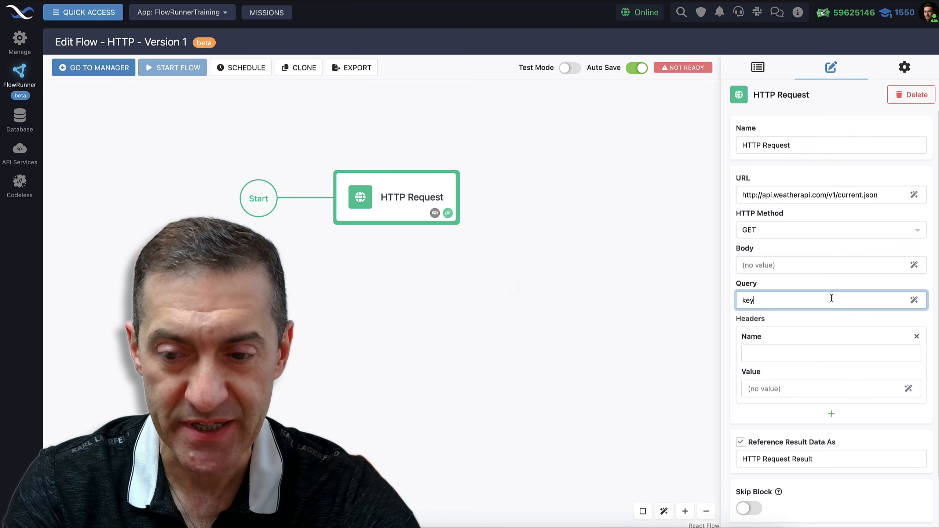
text(=)
key(ctrl+v)
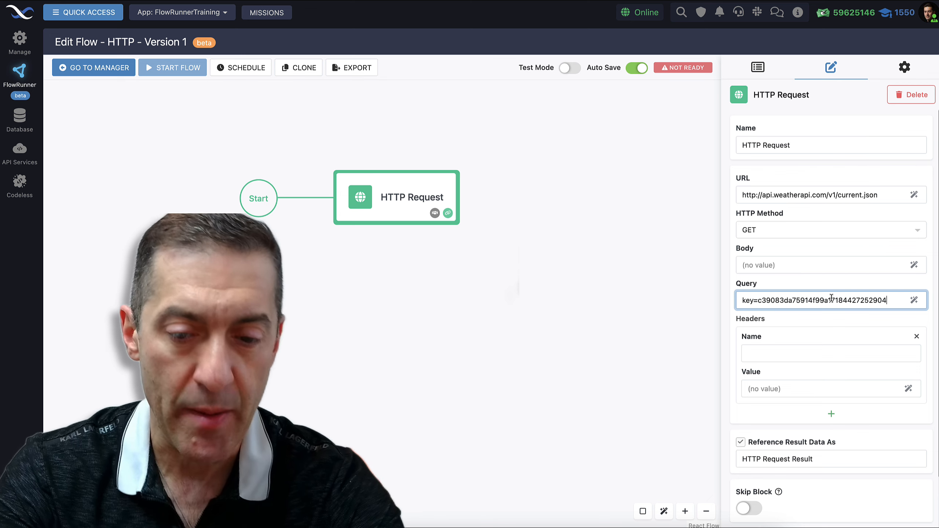
text(&)
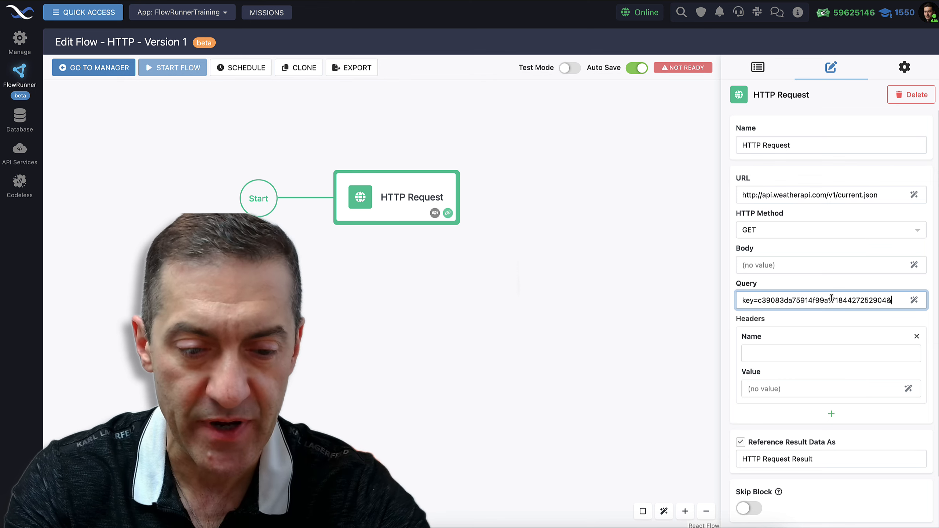
text(q=Dallas)
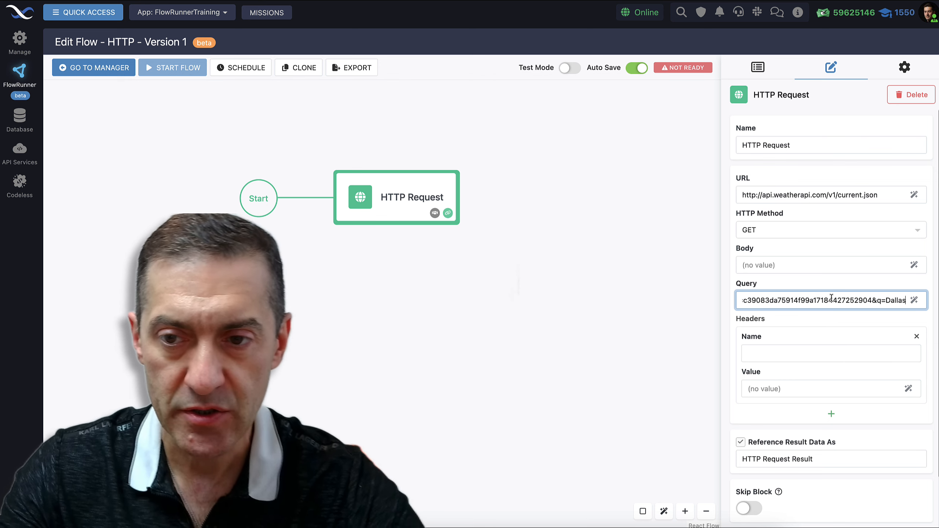
click(784, 288)
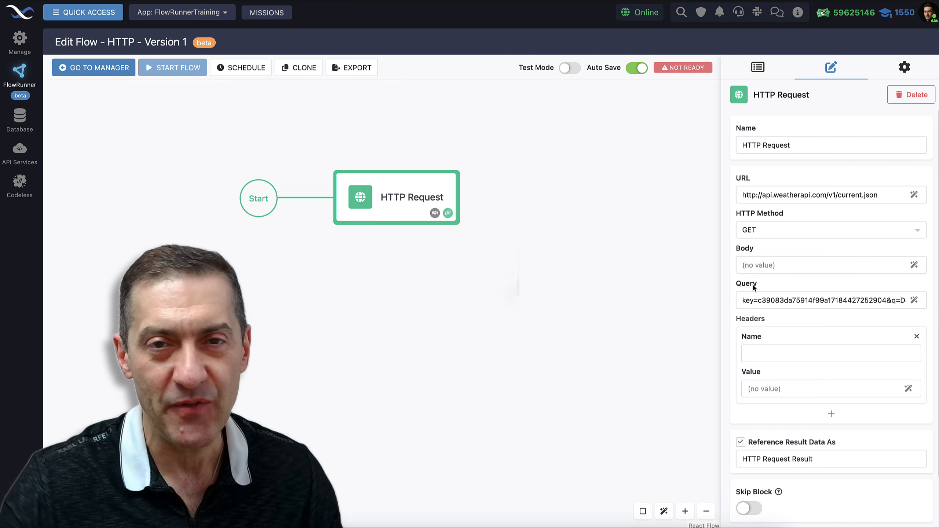
- Run the HTTP Request block in Test Mode, examine the returned location data for Dallas and leave Test Mode
click(568, 71)
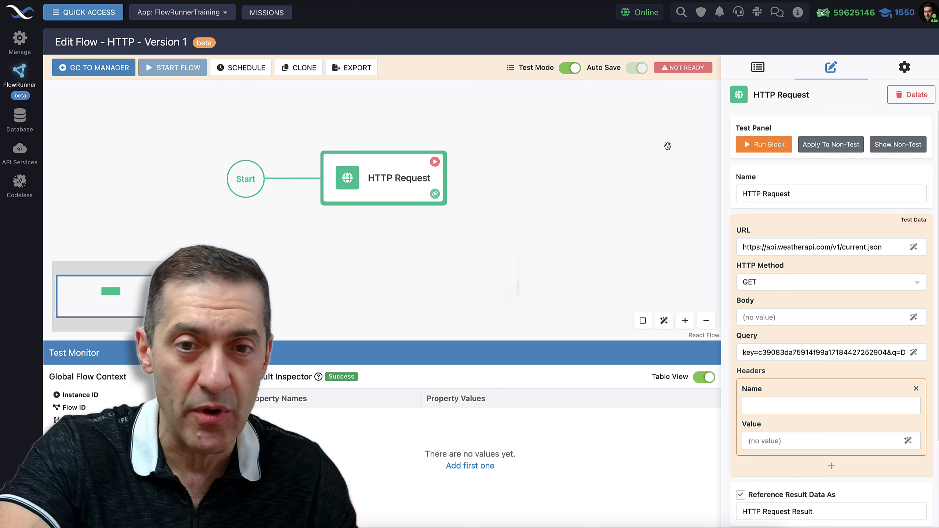
click(435, 162)
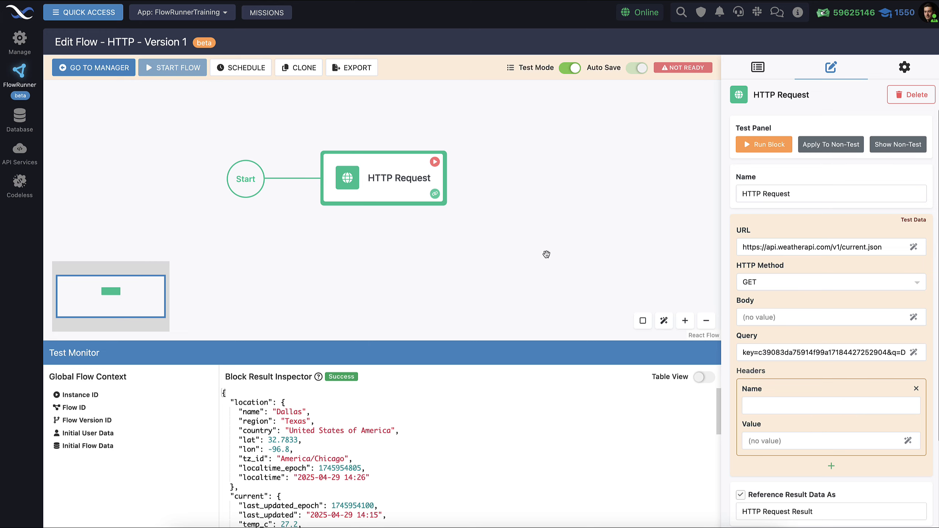
scroll(441, 431, down, 8)
scroll(395, 447, up, 8)
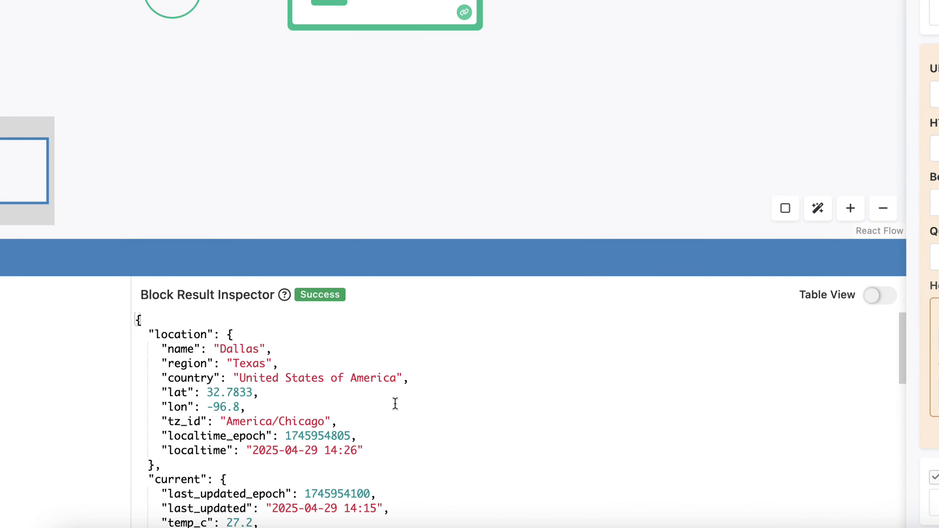
drag(145, 332, 313, 450)
click(400, 438)
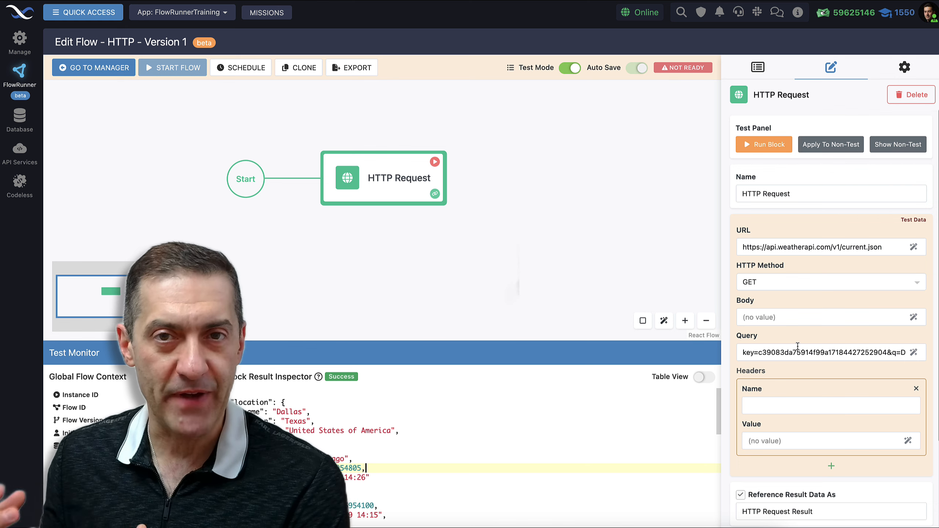
click(613, 235)
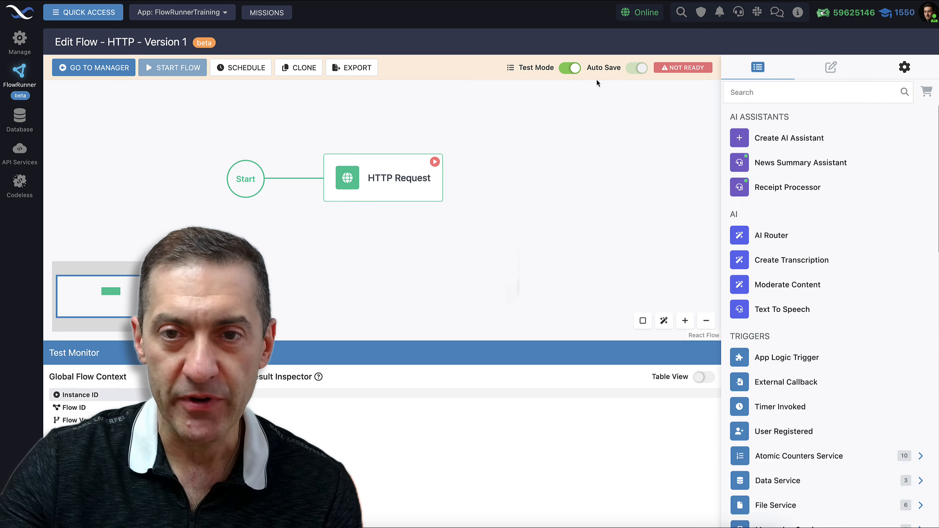
click(573, 72)
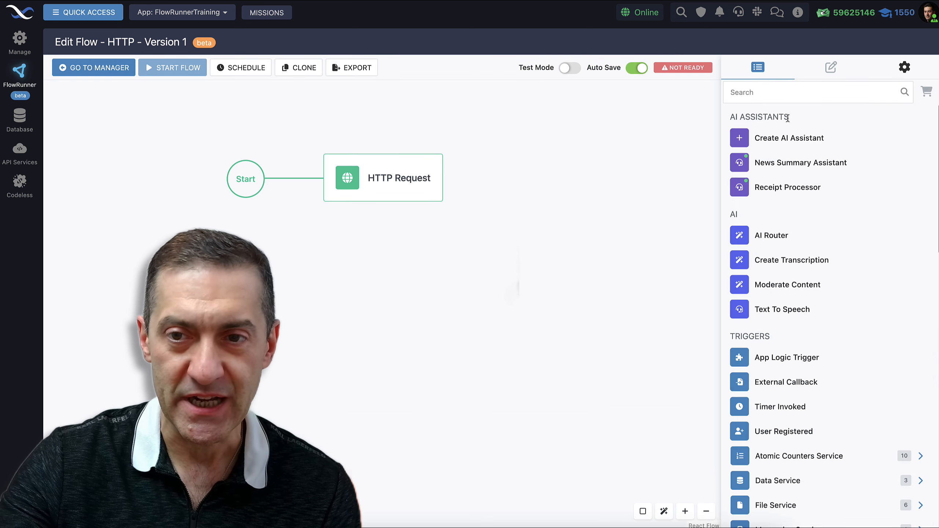
- Add a Set Variables block to the flow and place it below the HTTP Request block
scroll(870, 284, down, 10)
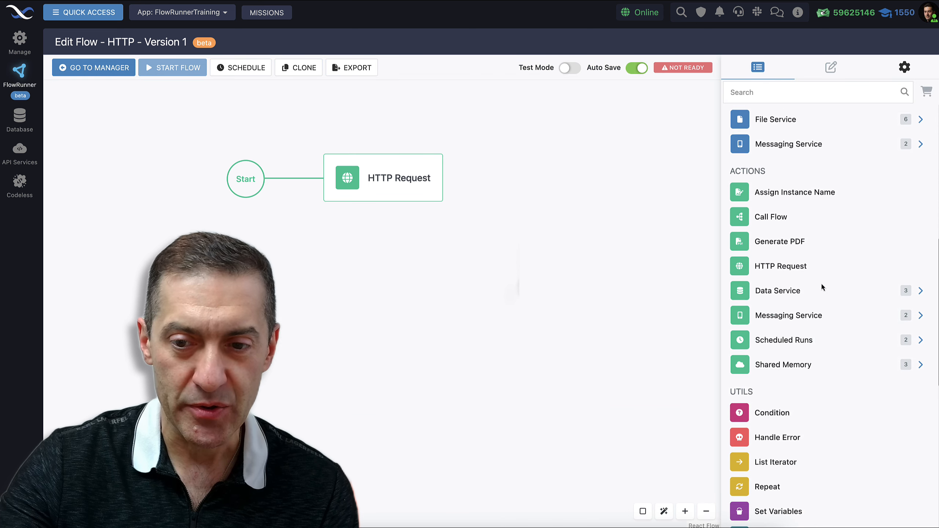
scroll(822, 287, down, 1)
drag(761, 477, 318, 260)
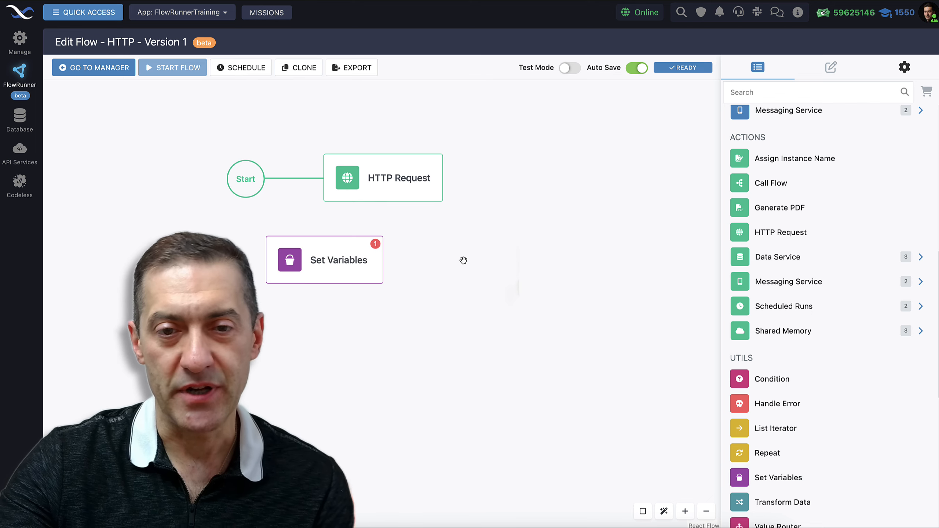
drag(438, 265, 500, 284)
mouse_move(403, 293)
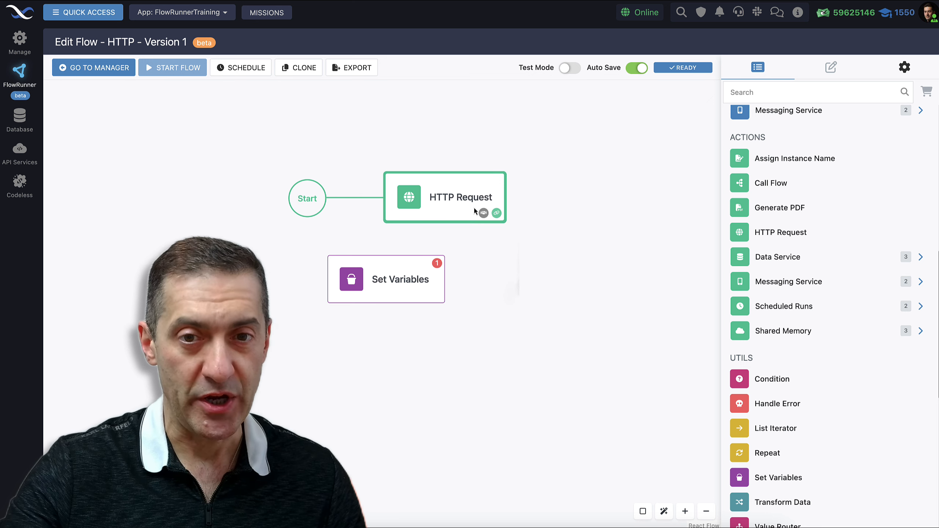
drag(380, 291, 349, 318)
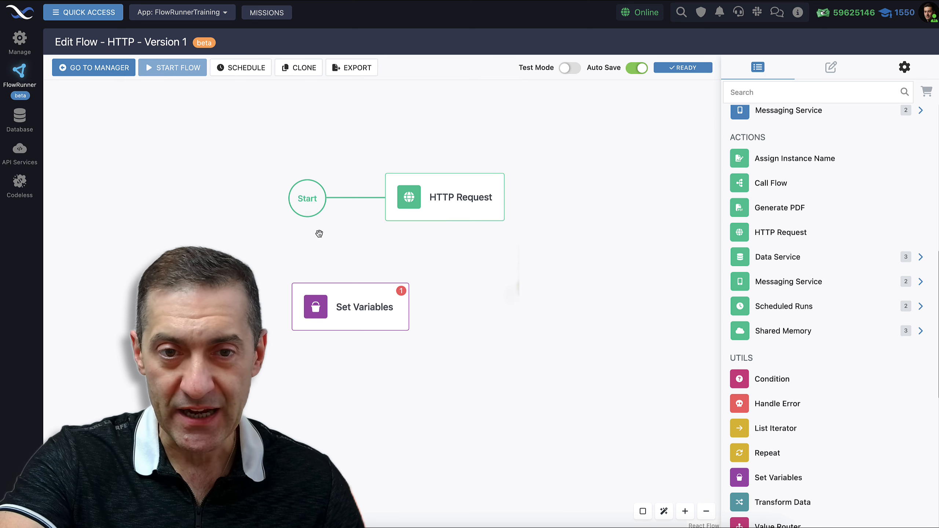
- Make the Set Variables block the first block of the flow and connect it to the HTTP Request block below
mouse_move(309, 201)
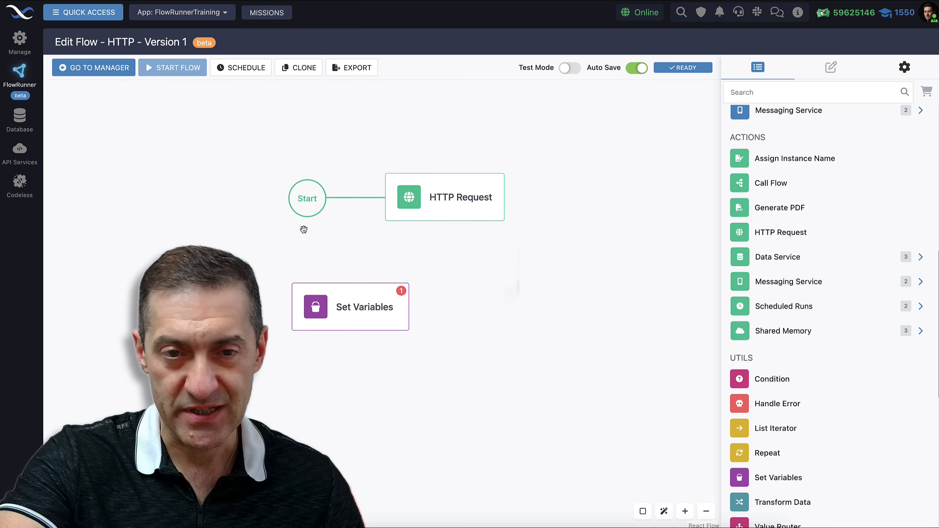
click(307, 199)
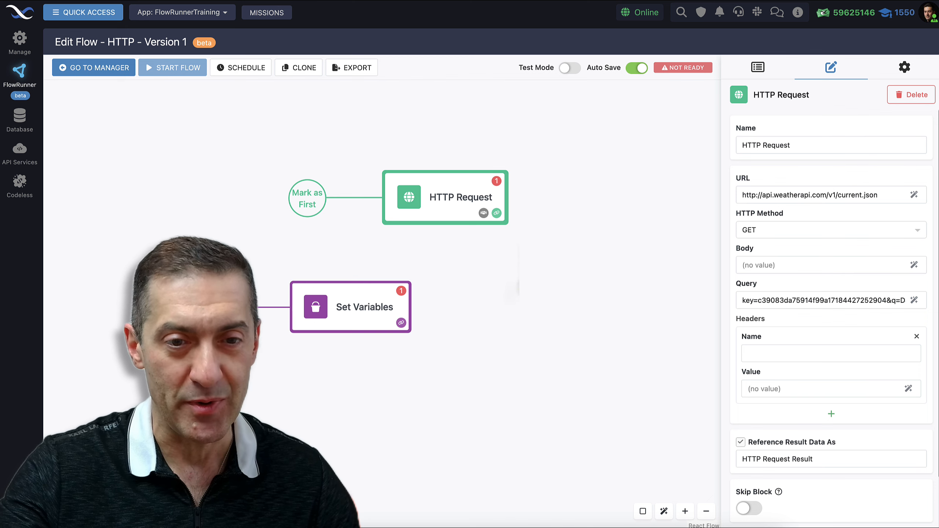
click(350, 307)
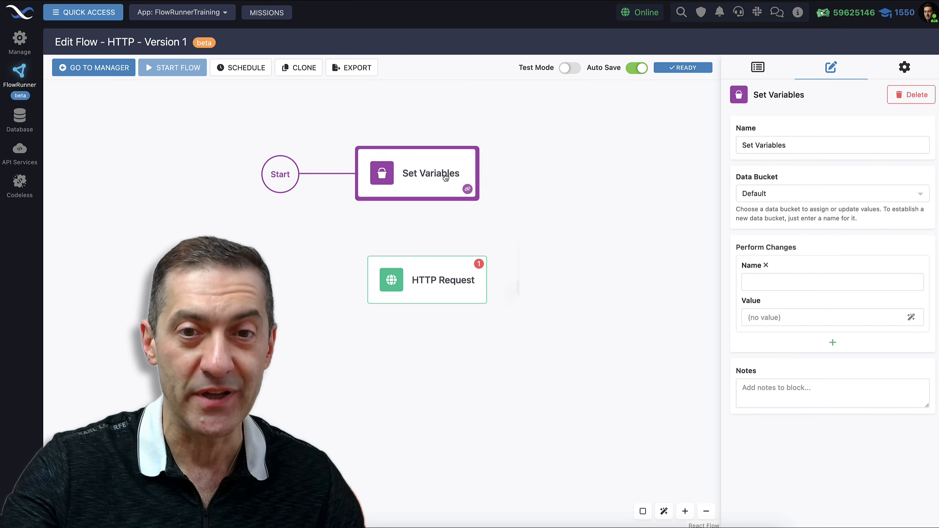
drag(473, 186, 421, 270)
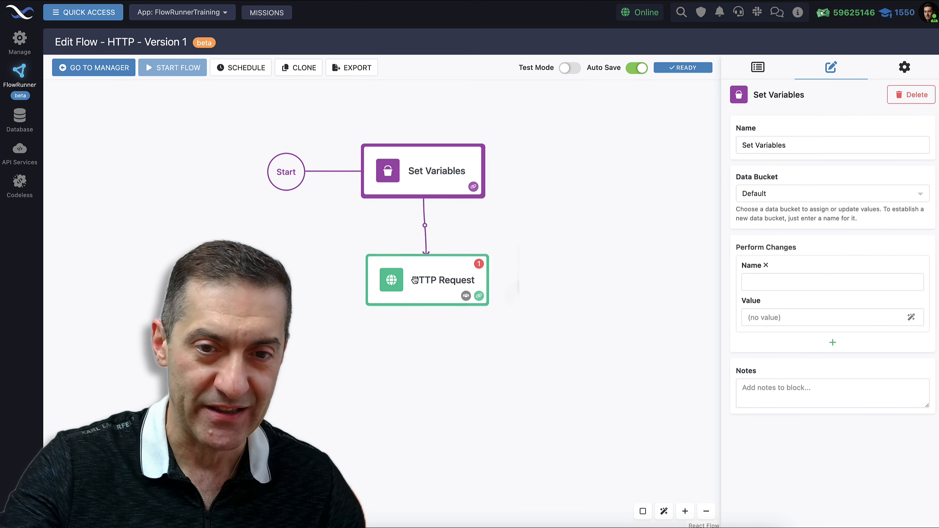
click(411, 281)
click(434, 172)
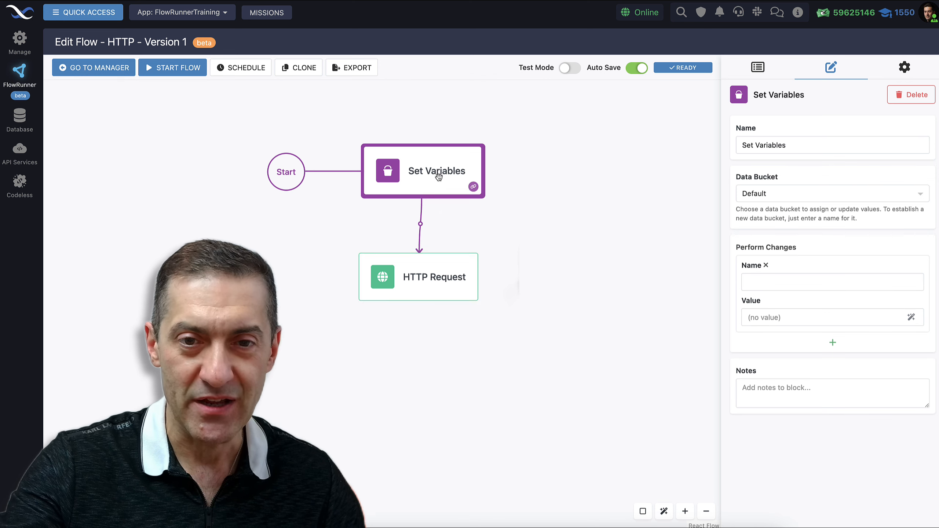
- Copy the API key value from the HTTP Request block's query
click(433, 278)
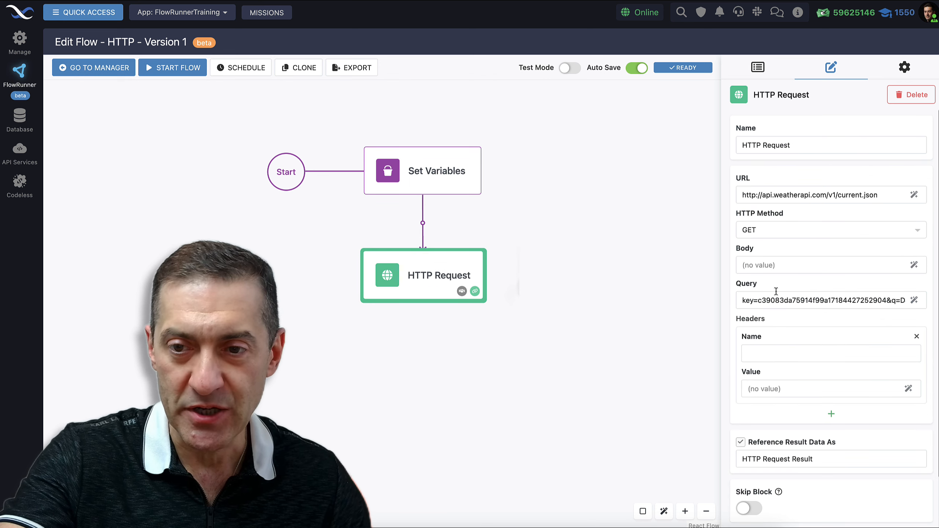
click(760, 299)
drag(765, 302, 885, 298)
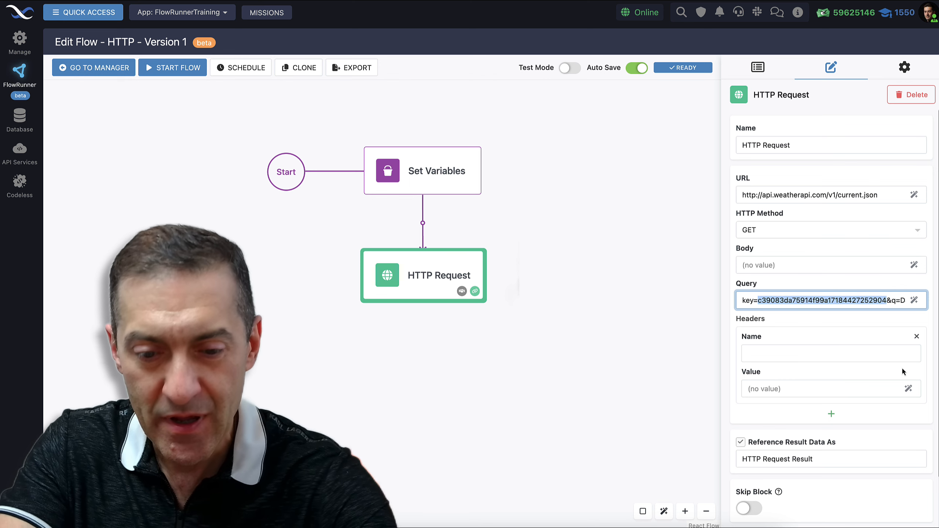
- In the Set Variables block, define a variable named weatherAPIKey and paste the API key as its value
click(434, 184)
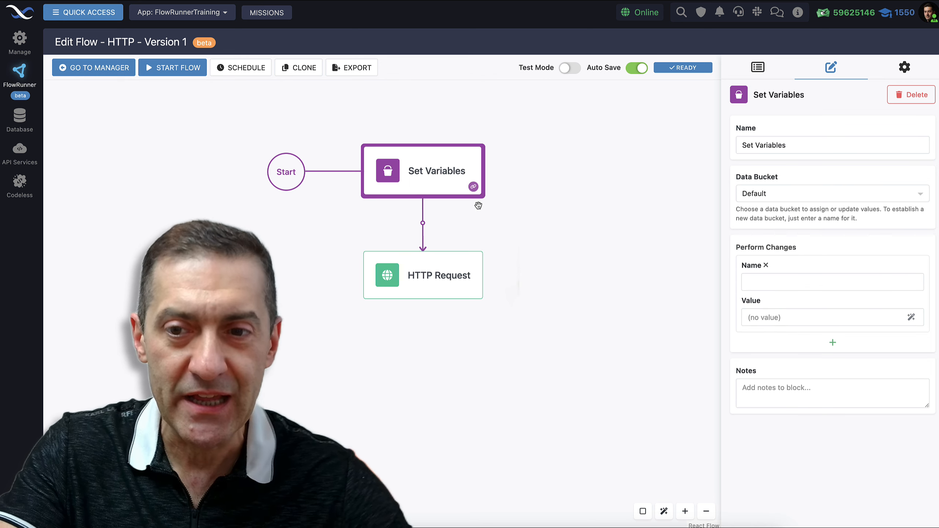
click(766, 285)
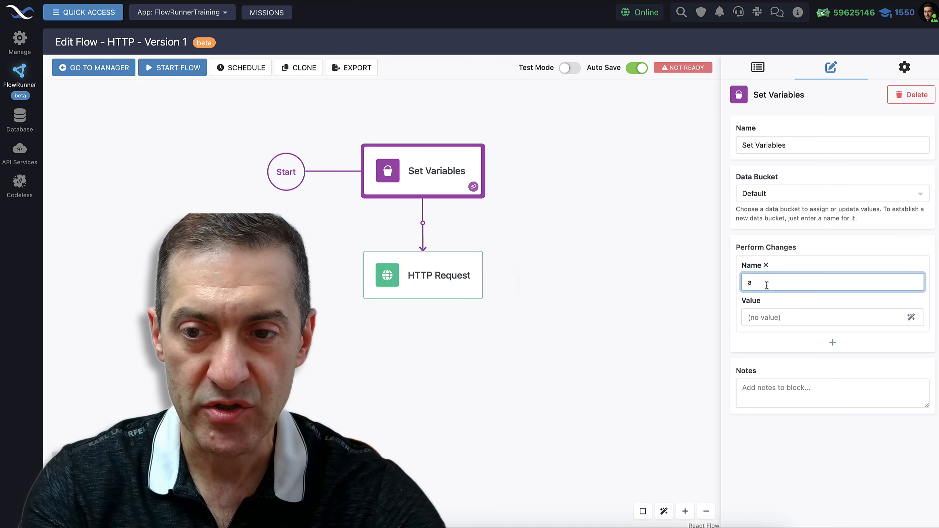
key(BackSpace)
text(weatherAPIKey)
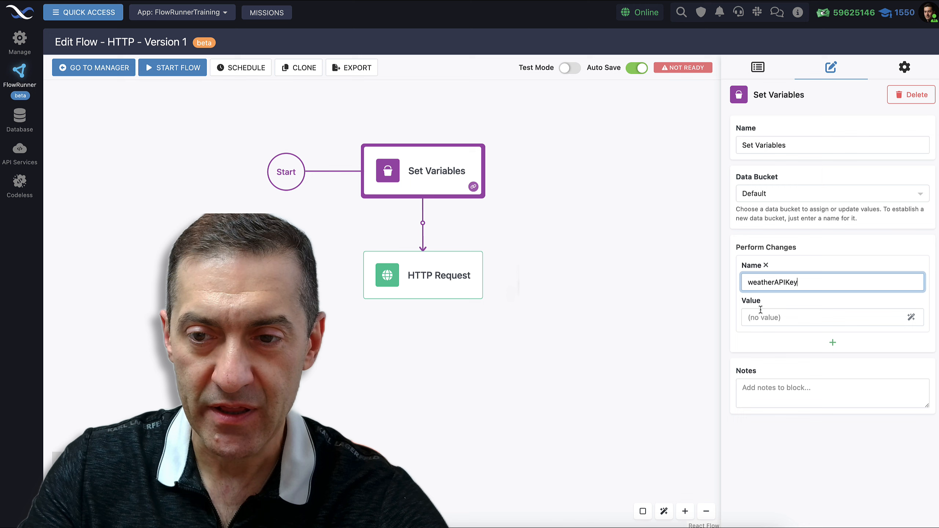
click(773, 317)
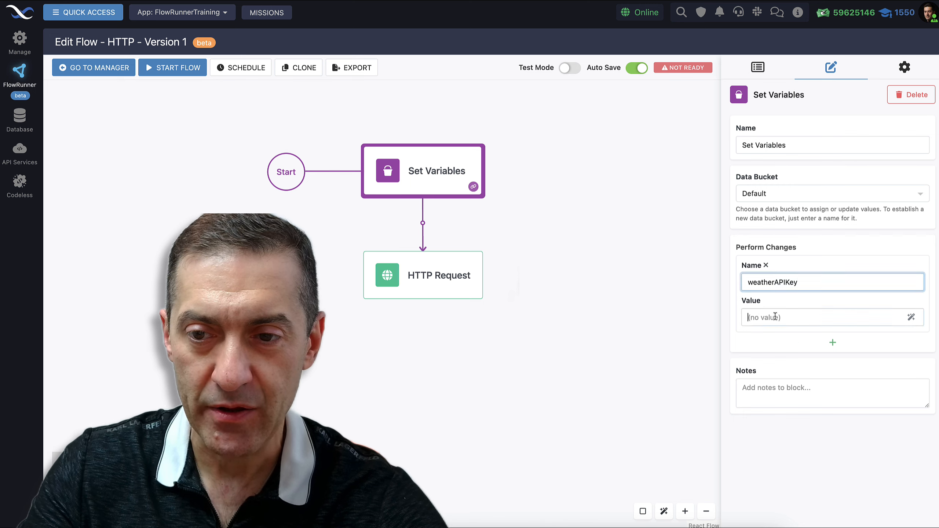
key(ctrl+v)
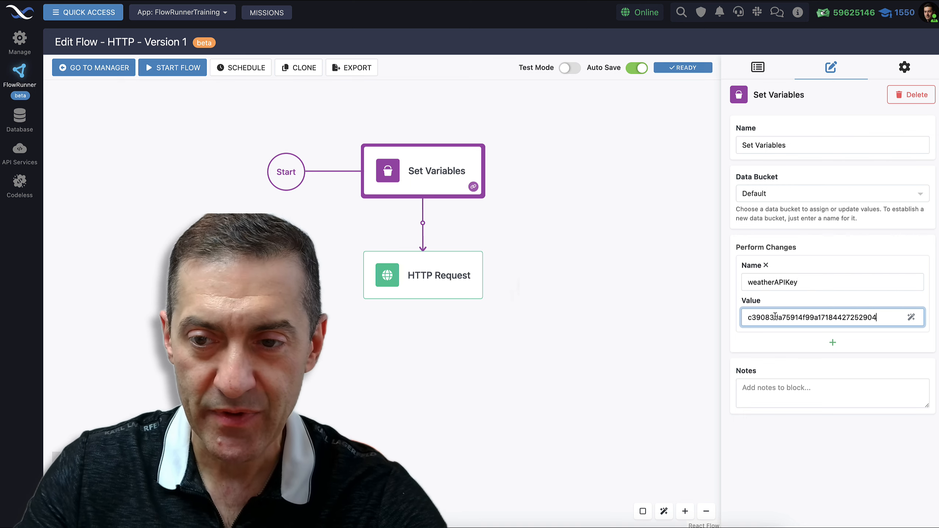
- Add a second variable named query with the value Dallas to the Set Variables block
click(832, 342)
click(774, 362)
text(query)
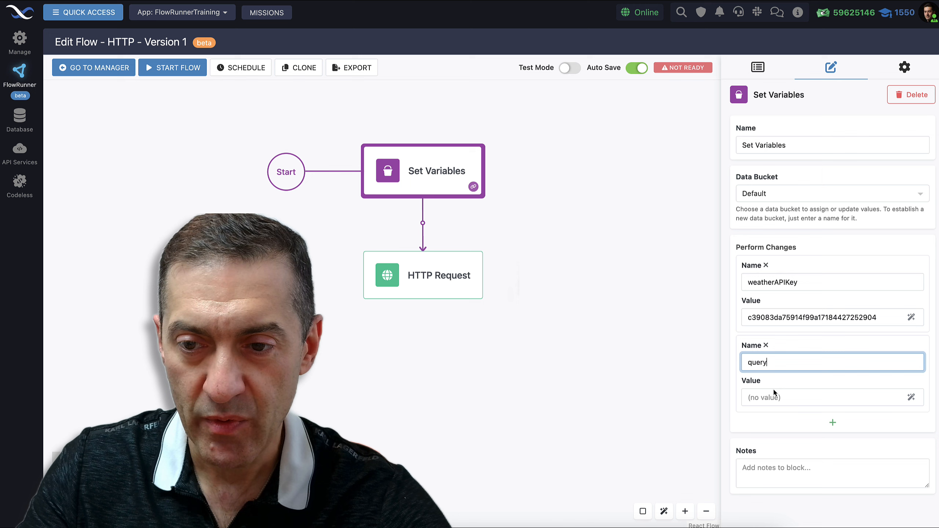
click(775, 397)
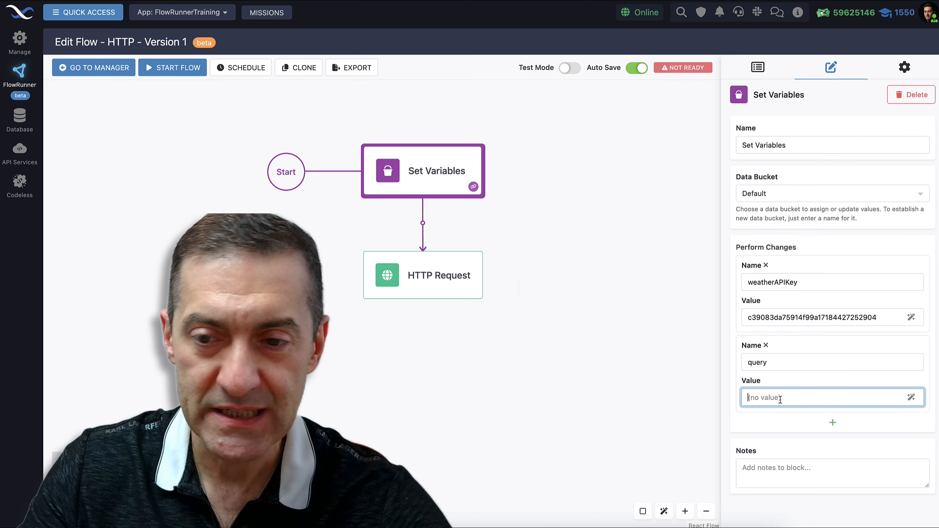
text(Dallas)
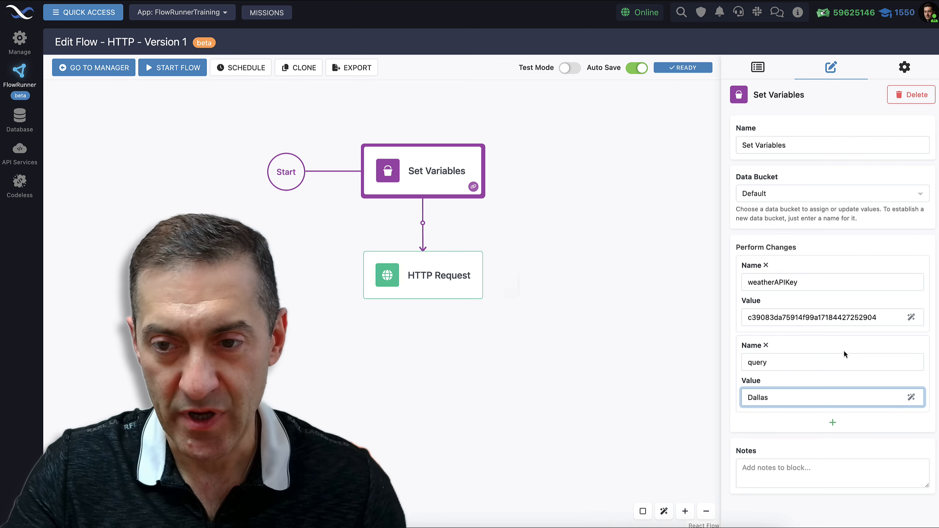
click(850, 343)
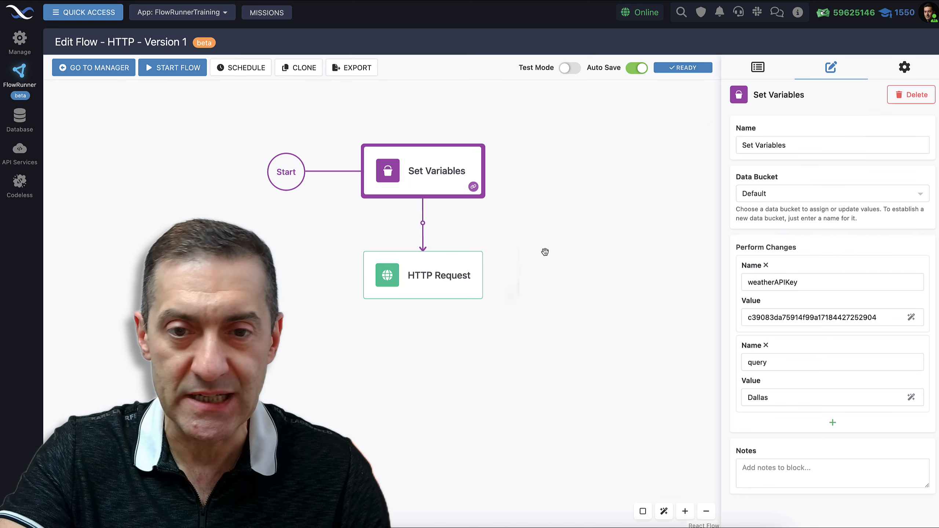
- Open the HTTP Request block's Query in the Expression Editor and remove its hard-coded text
click(438, 285)
click(427, 272)
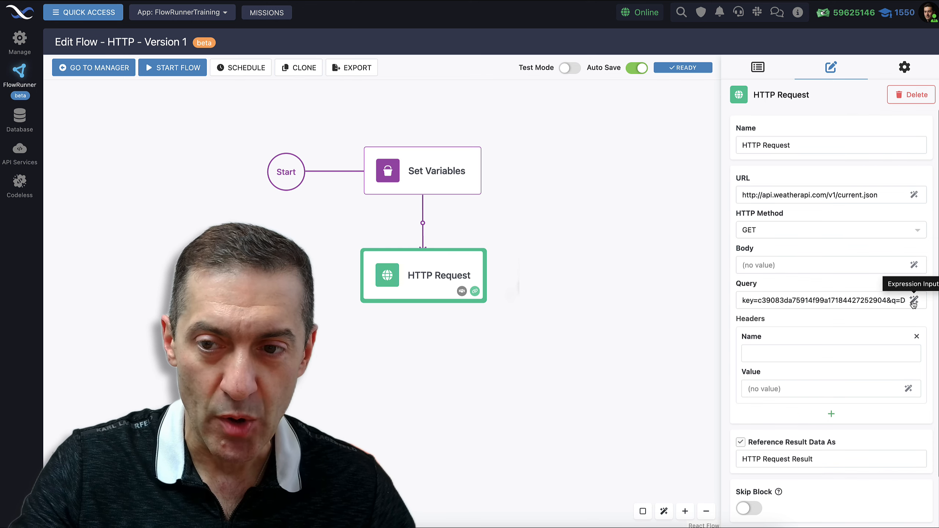
click(911, 305)
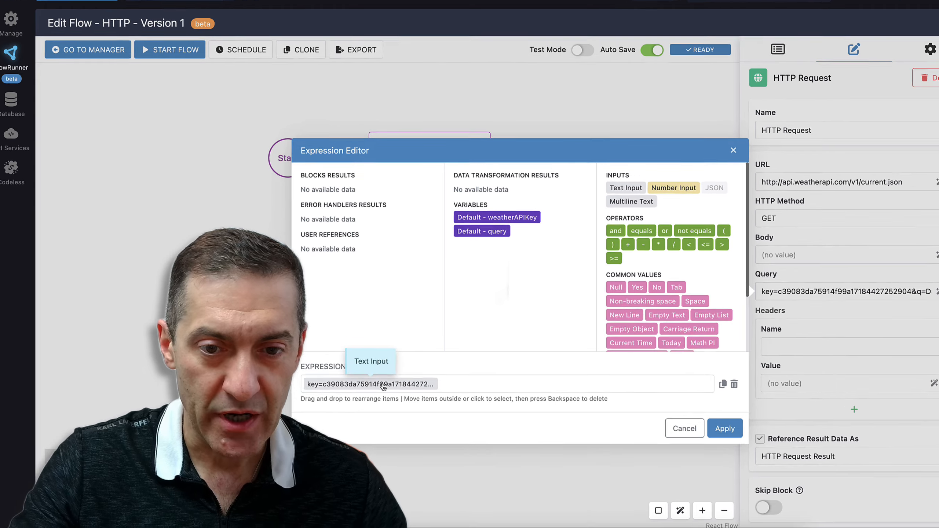
drag(414, 390, 397, 429)
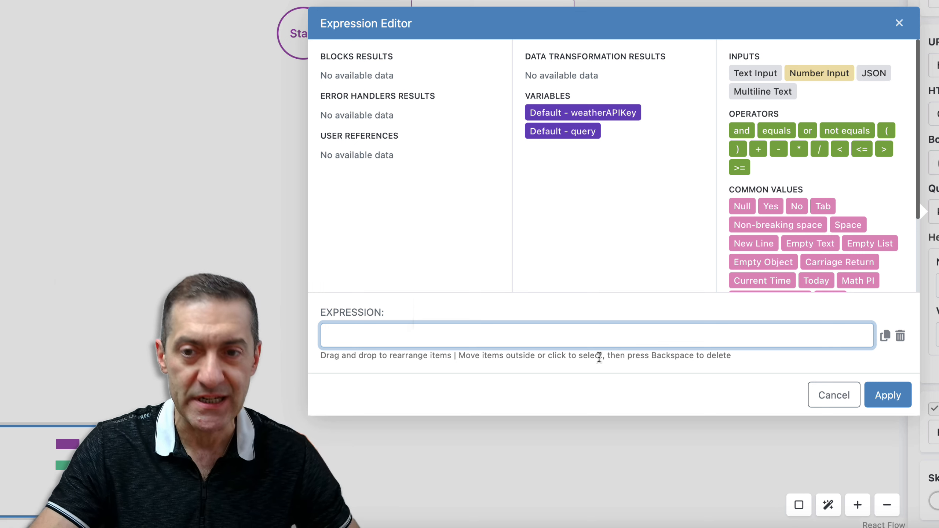
- Start the Query expression with the text key= followed by the weatherAPIKey variable
click(767, 77)
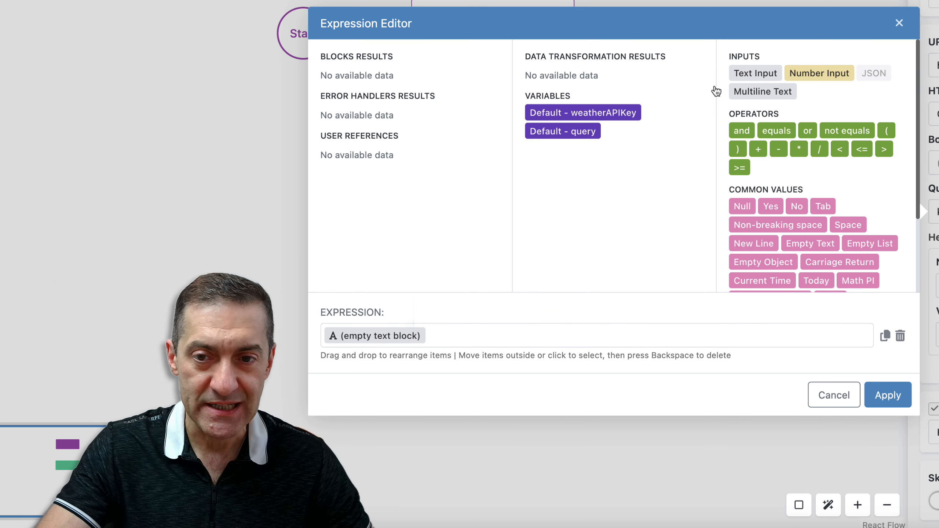
click(396, 339)
text(ke)
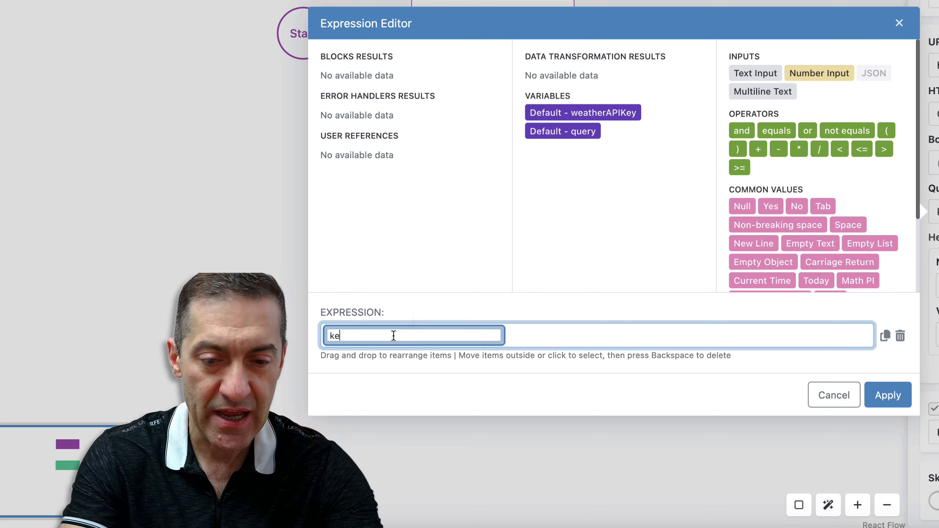
text(y=)
key(Return)
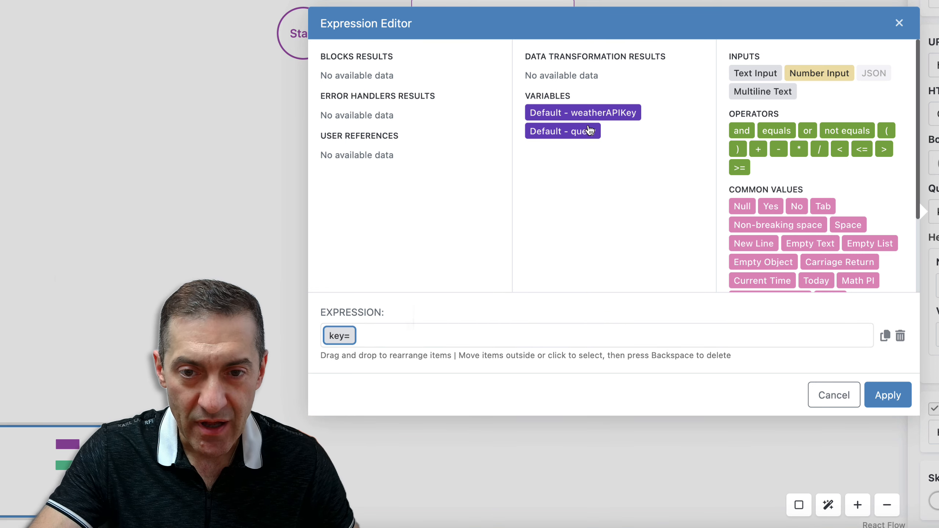
drag(620, 114, 512, 329)
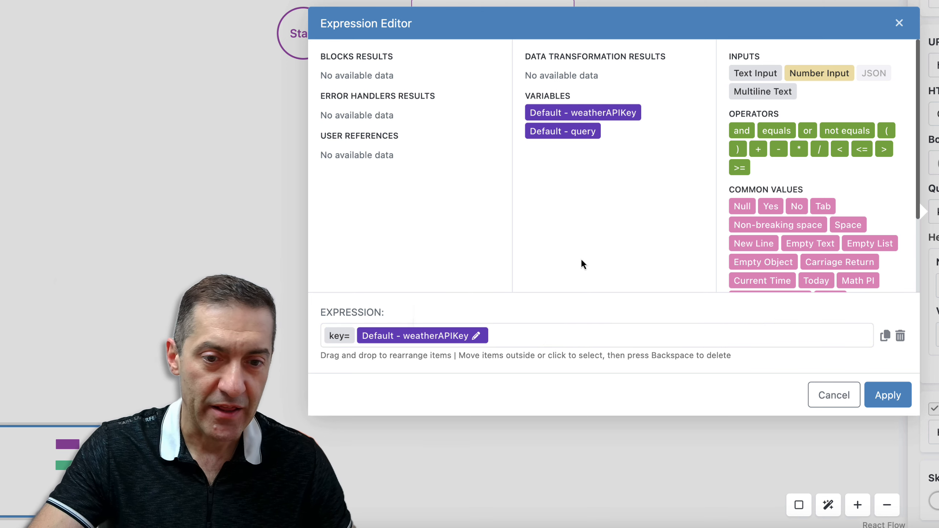
- Append the text &q= and the query variable to the expression, and apply it to the HTTP Request block
click(763, 78)
click(569, 336)
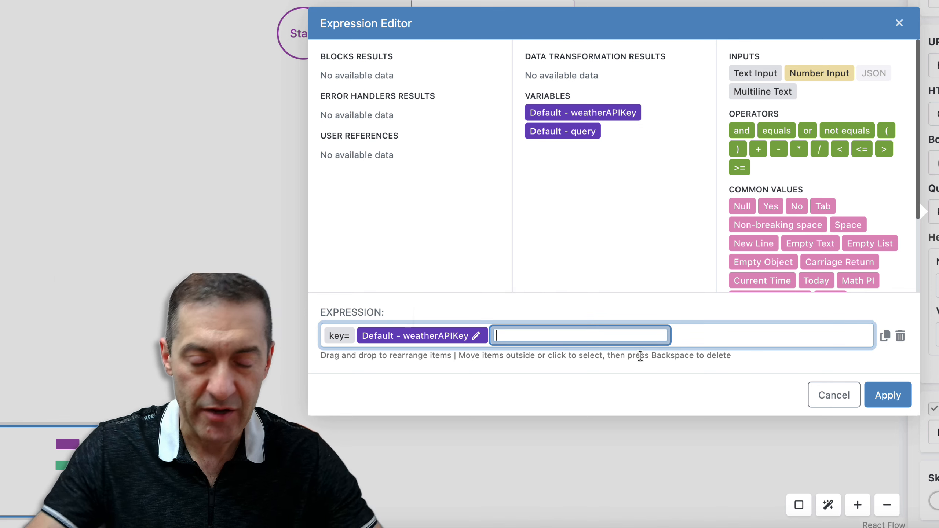
text(&)
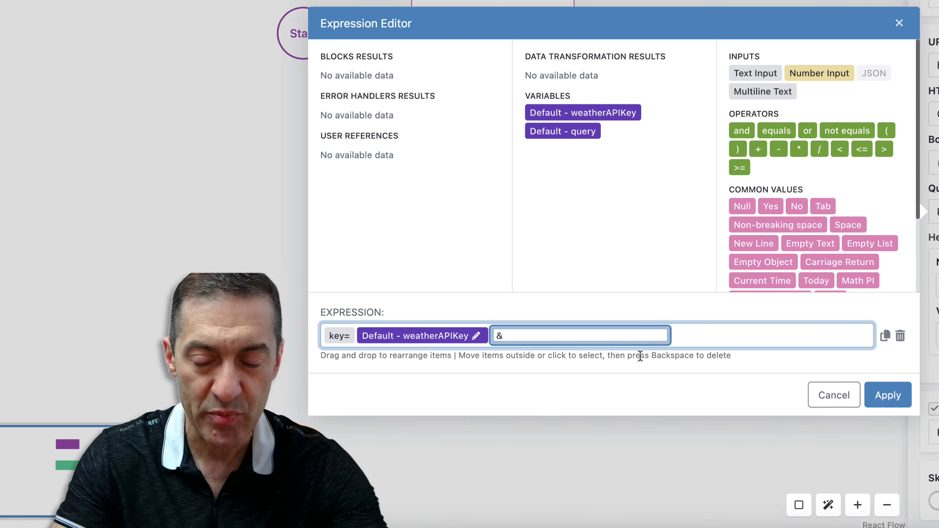
text(q=)
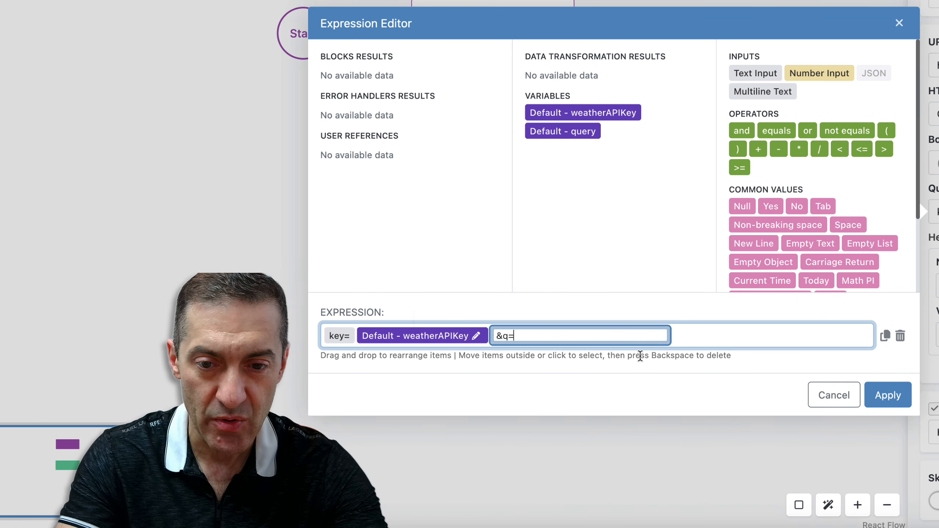
key(Return)
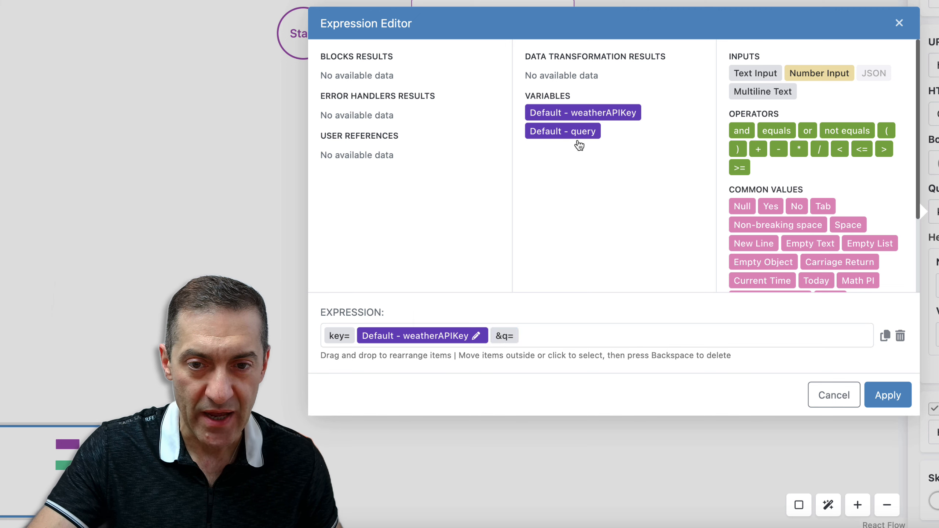
drag(578, 141, 625, 347)
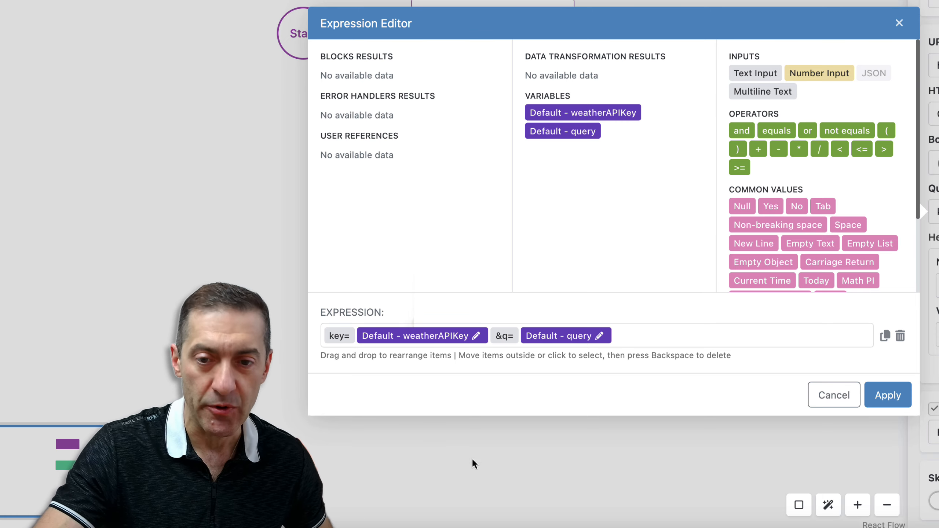
click(887, 395)
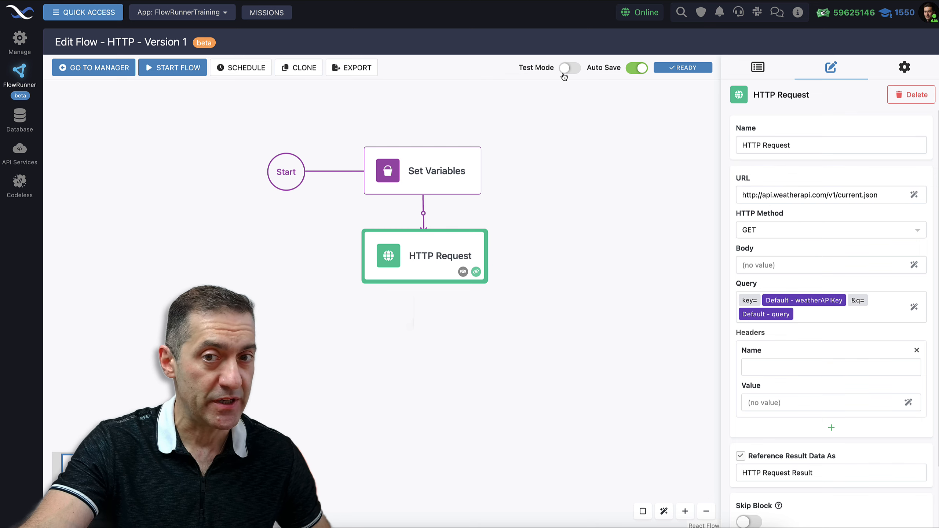
- Turn on Test Mode and run the Set Variables block followed by the HTTP Request block
click(568, 68)
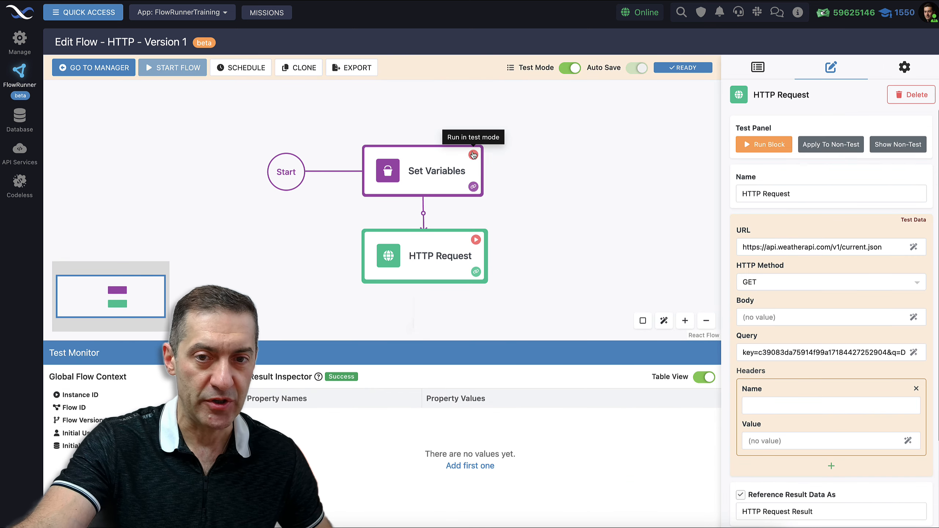
click(473, 155)
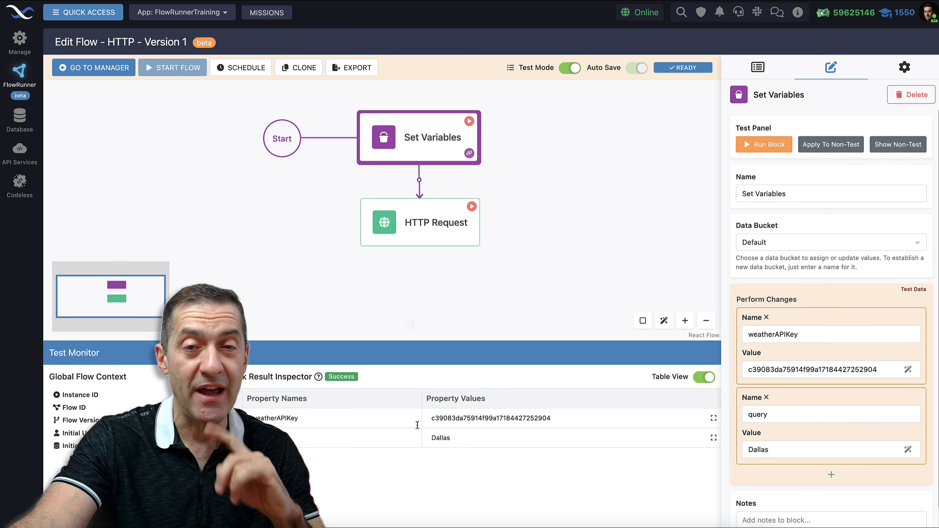
click(472, 207)
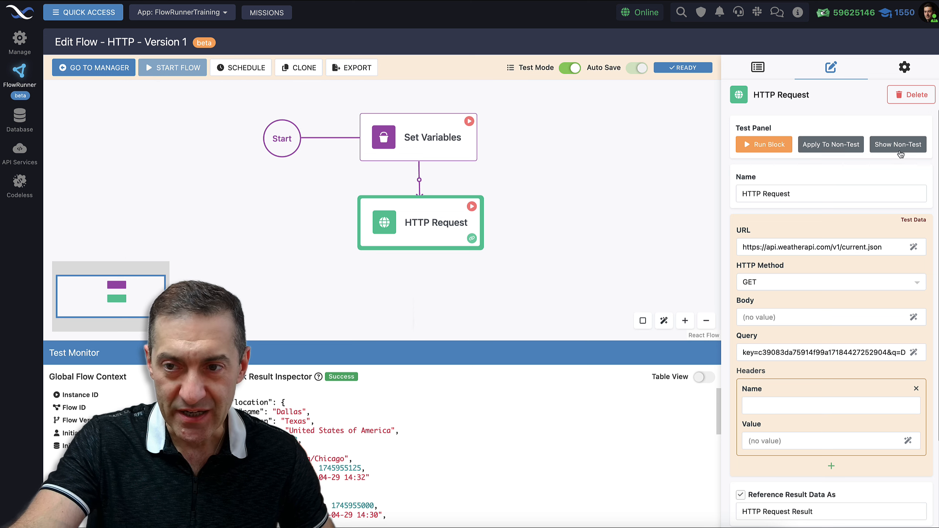
- Apply the HTTP Request block's non-test configuration to its test data and return to the test data view
click(910, 145)
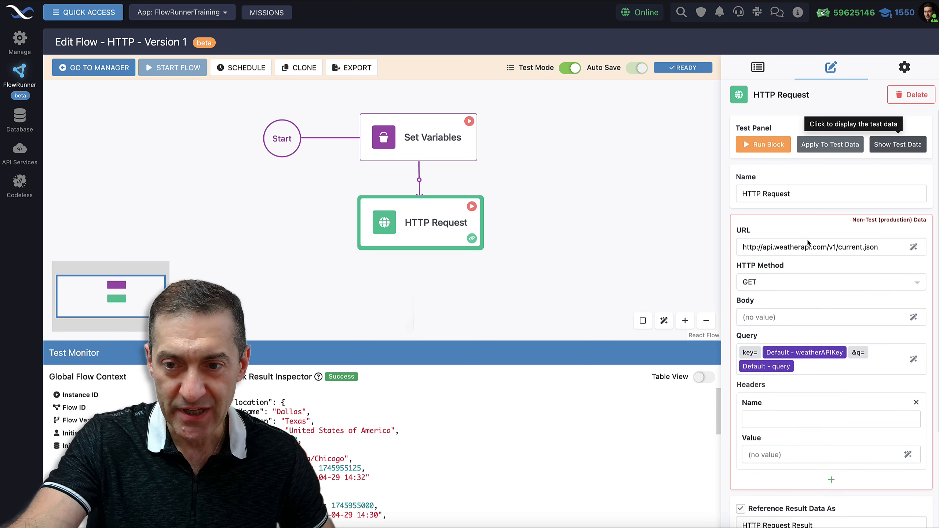
click(825, 148)
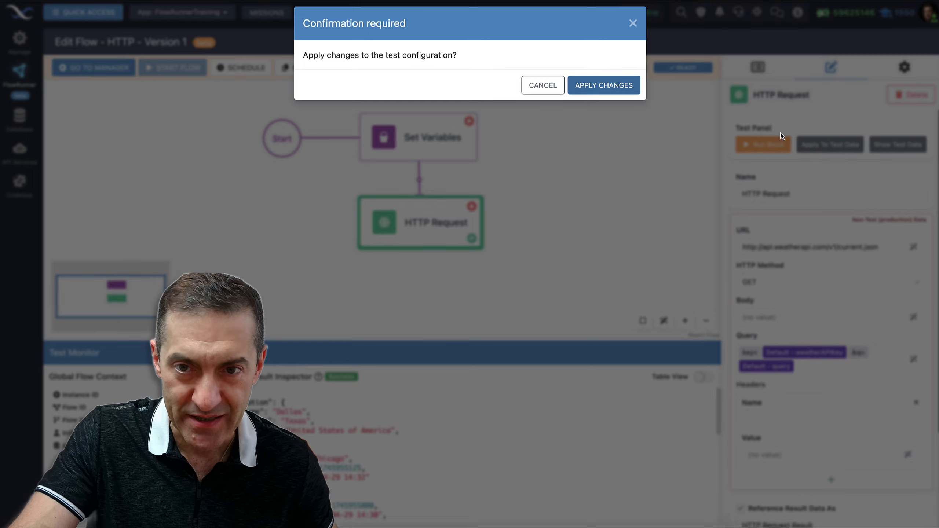
click(613, 88)
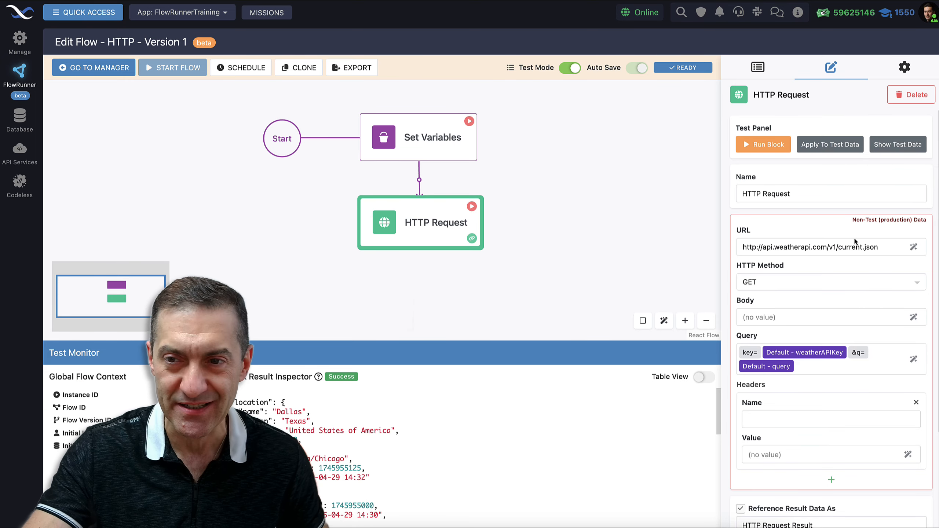
click(891, 148)
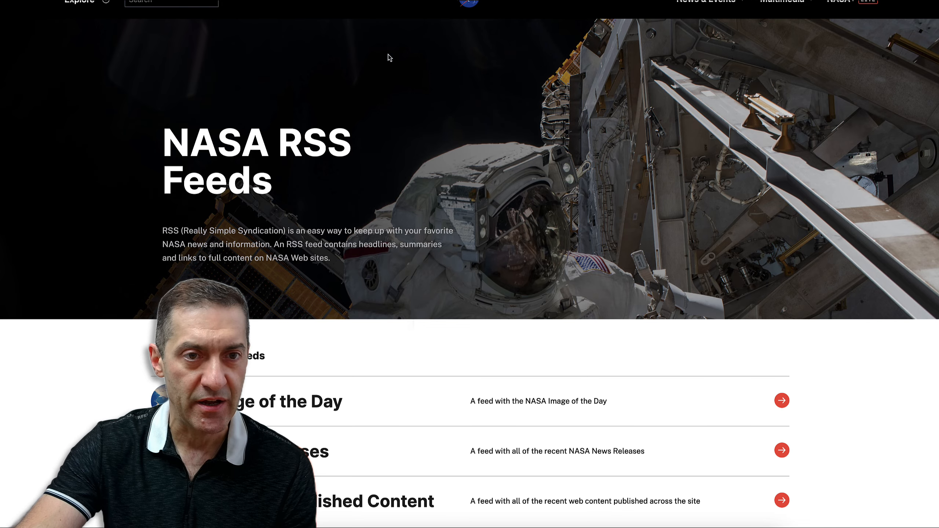
- Open the Image of the Day feed from the NASA RSS Feeds page and copy its URL
scroll(176, 48, down, 3)
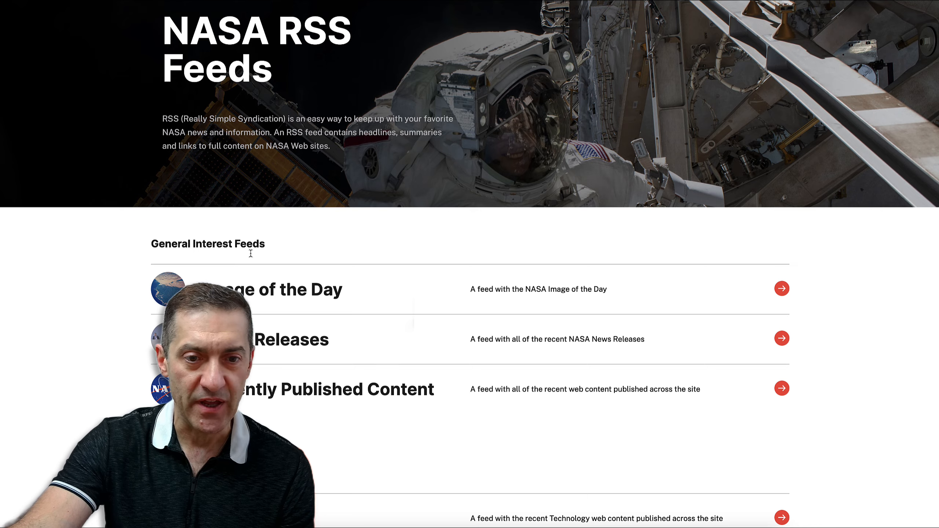
scroll(405, 341, down, 15)
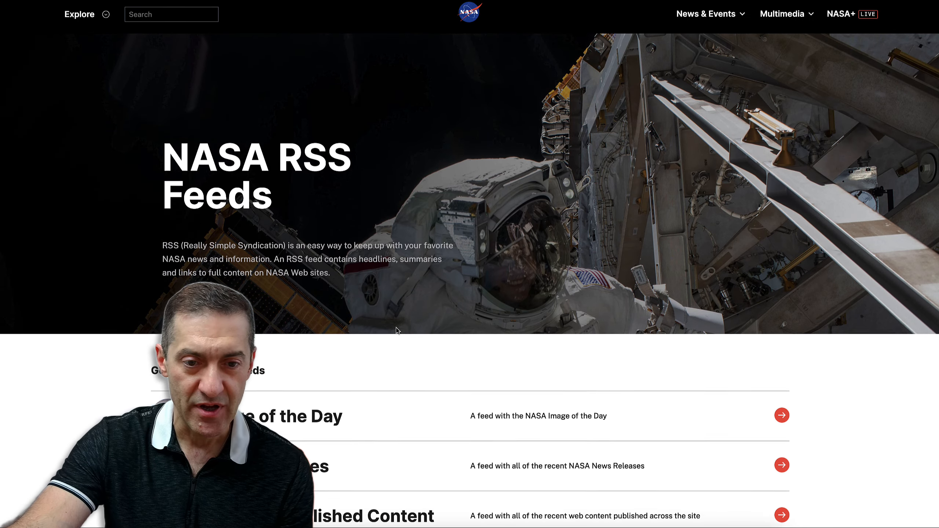
scroll(265, 370, down, 1)
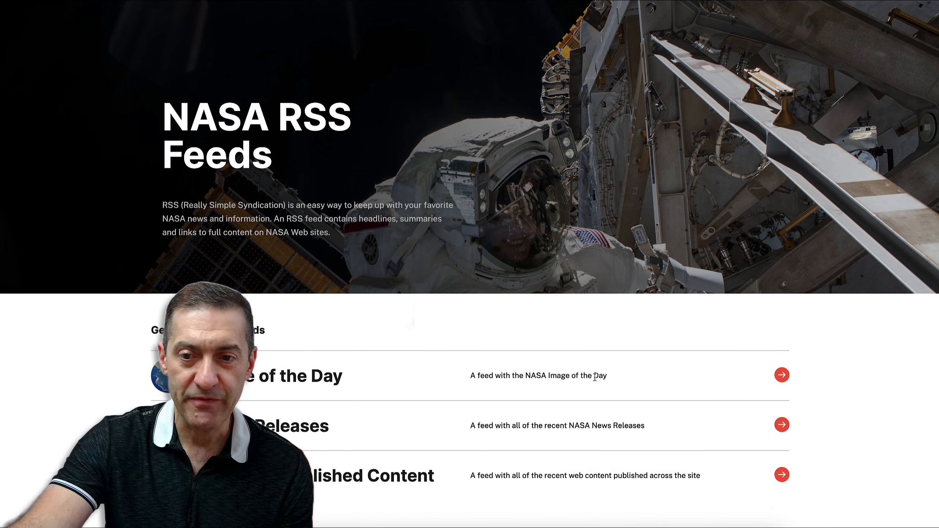
scroll(332, 362, down, 1)
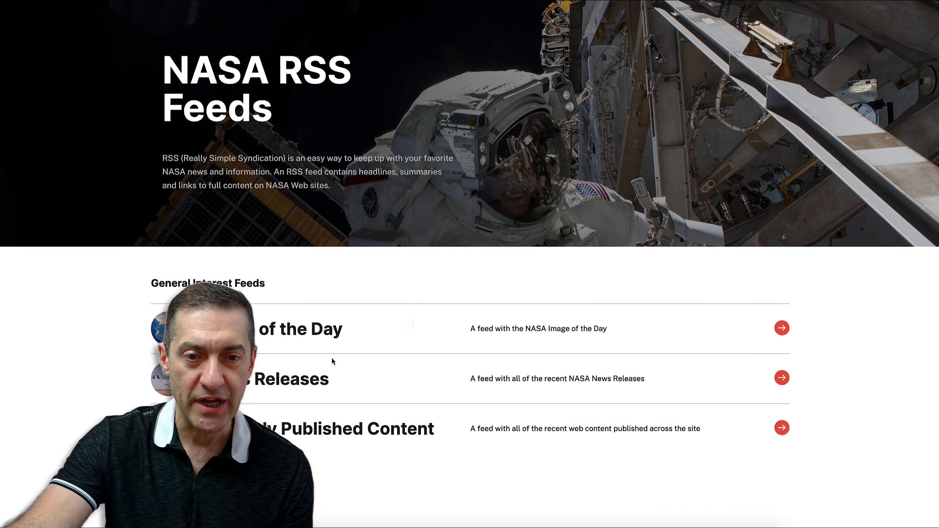
click(782, 328)
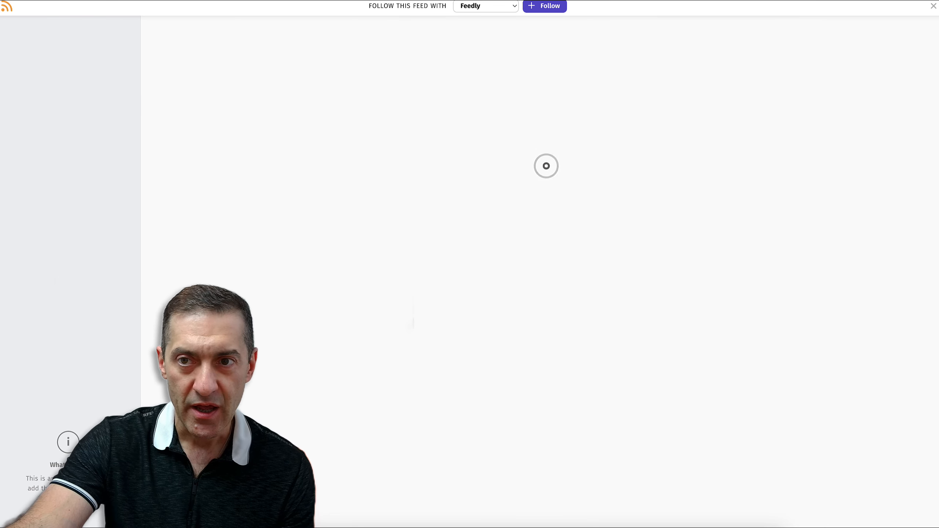
click(221, 98)
key(ctrl+c)
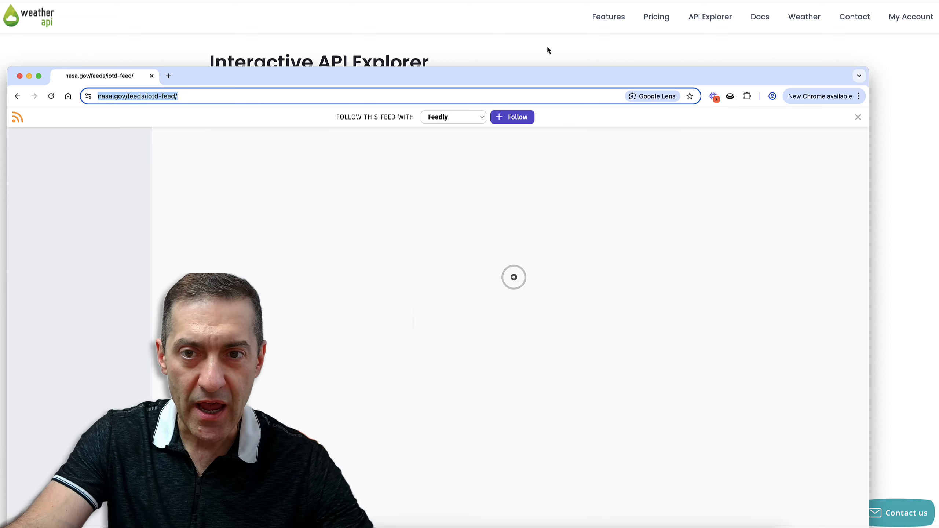
- Back in FlowRunner, add a second HTTP Request block beside the first one and connect the first block to it
drag(524, 77, 704, 68)
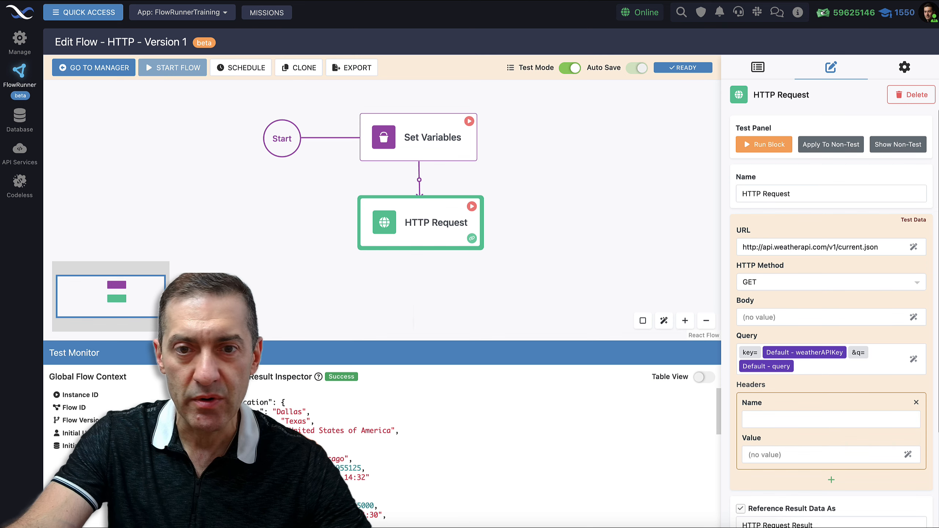
drag(564, 235, 562, 255)
drag(496, 287, 484, 276)
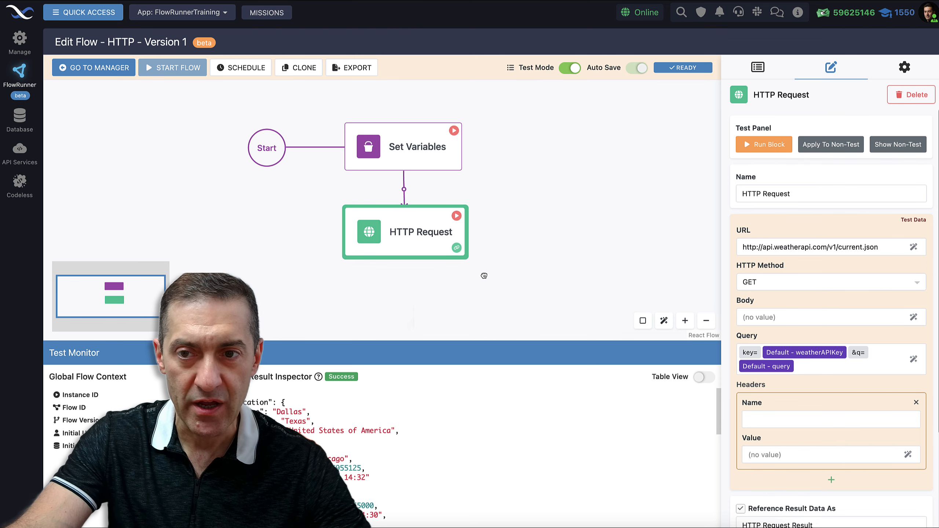
click(757, 66)
scroll(792, 273, down, 10)
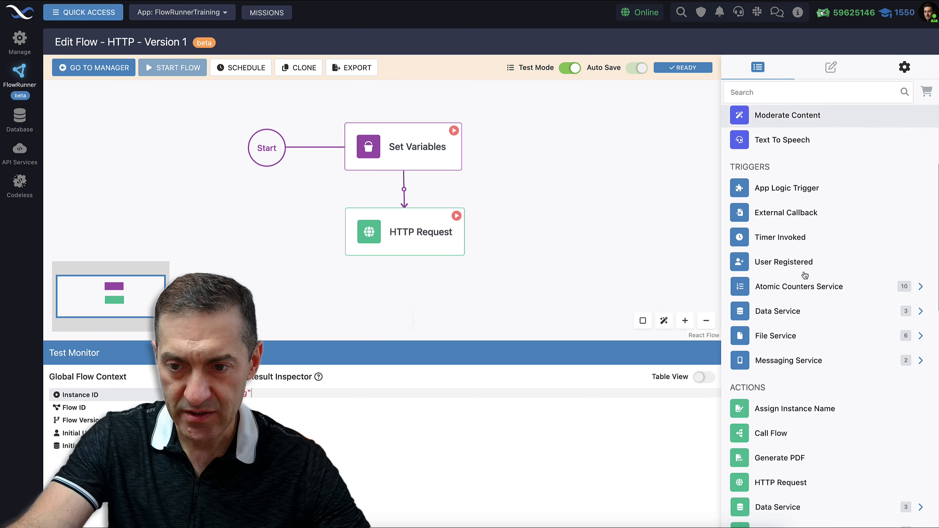
drag(793, 358, 582, 237)
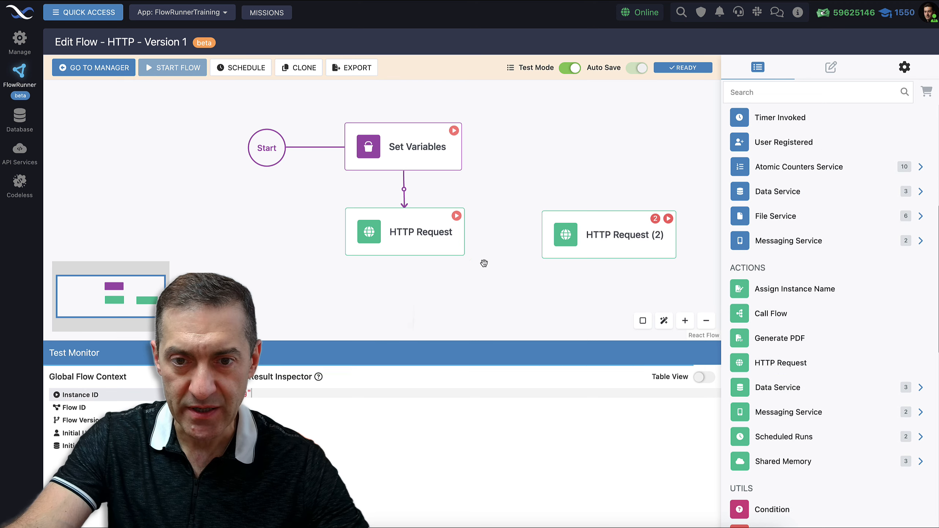
mouse_move(457, 248)
mouse_down()
mouse_move(592, 233)
mouse_move(565, 229)
mouse_up()
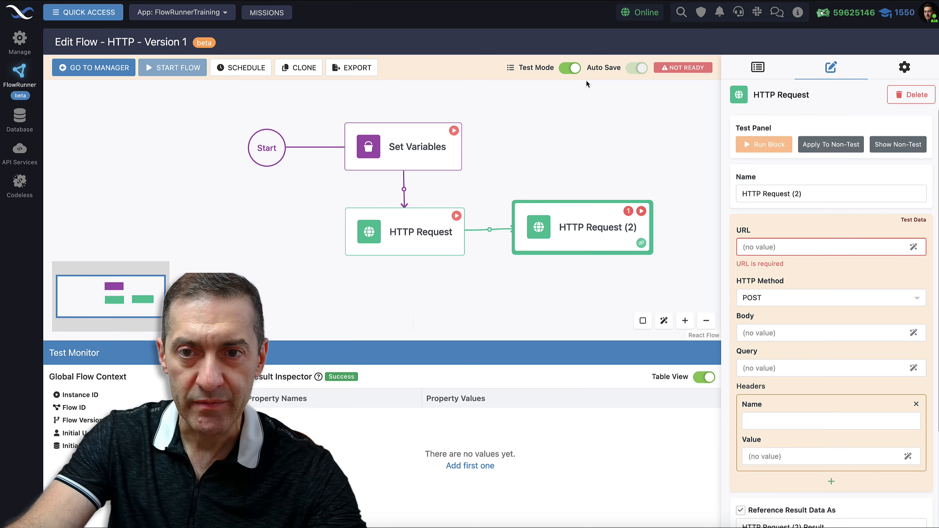
click(570, 67)
triple_click(815, 148)
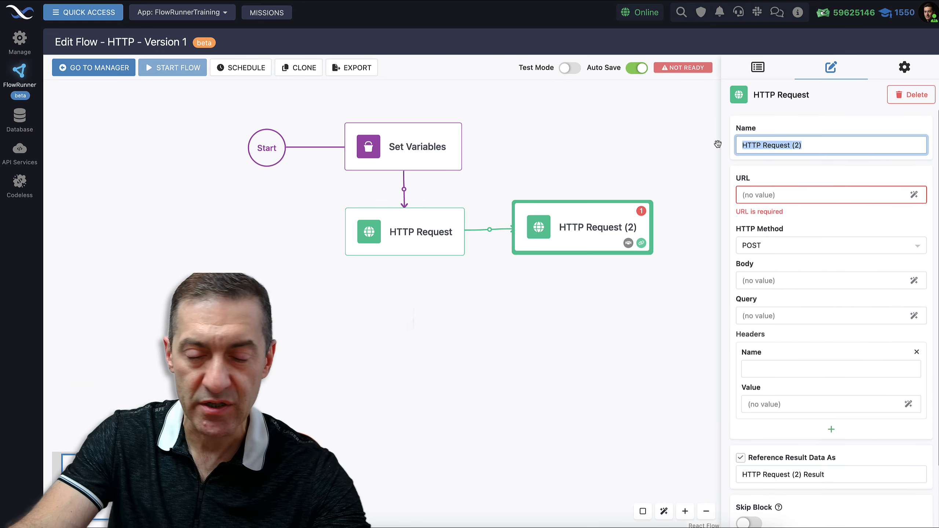
text(Nasa RSS)
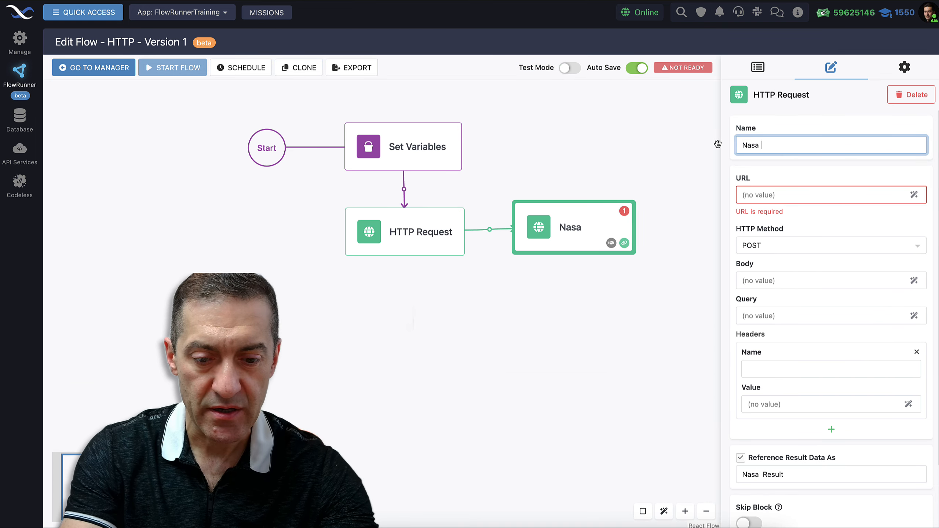
scroll(751, 172, down, 1)
click(751, 172)
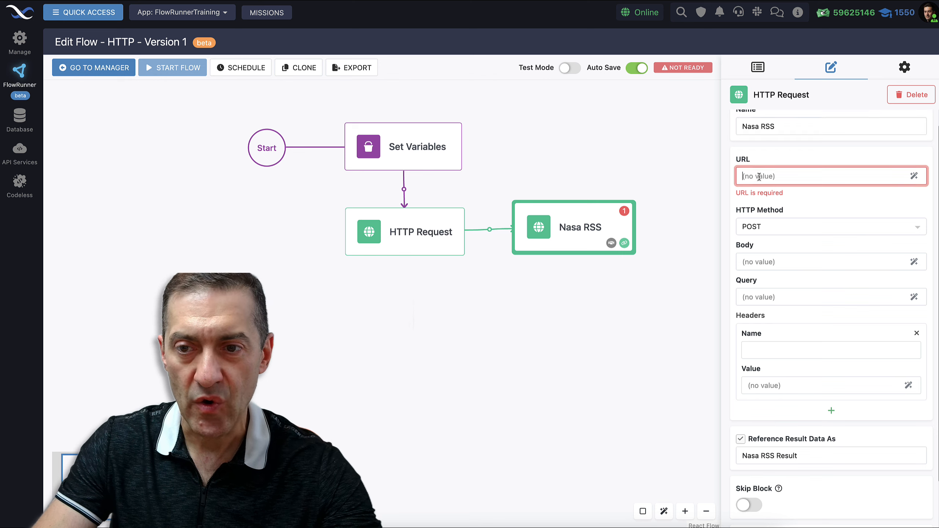
key(ctrl+v)
click(838, 152)
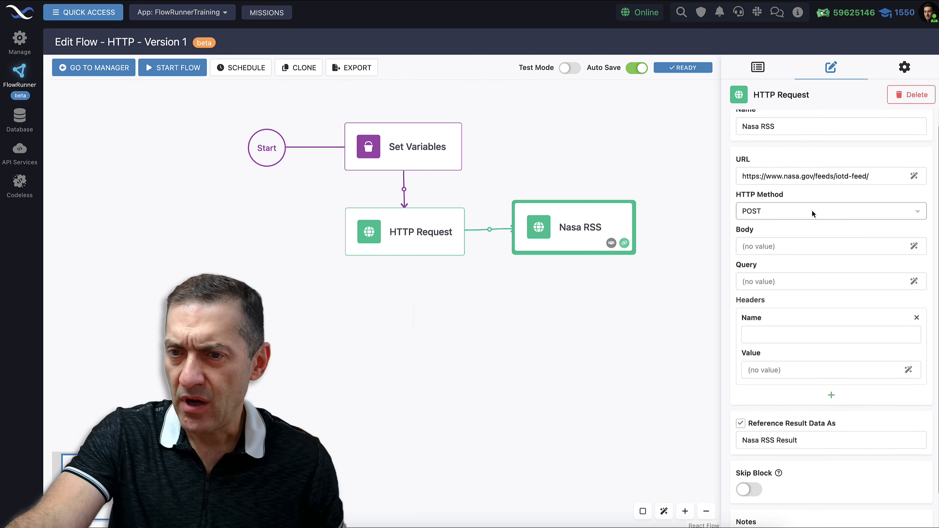
- Turn Test Mode back on, run the Nasa RSS block and look through its raw result
click(667, 227)
mouse_move(564, 227)
mouse_down()
mouse_move(570, 237)
mouse_move(572, 215)
mouse_up()
click(565, 68)
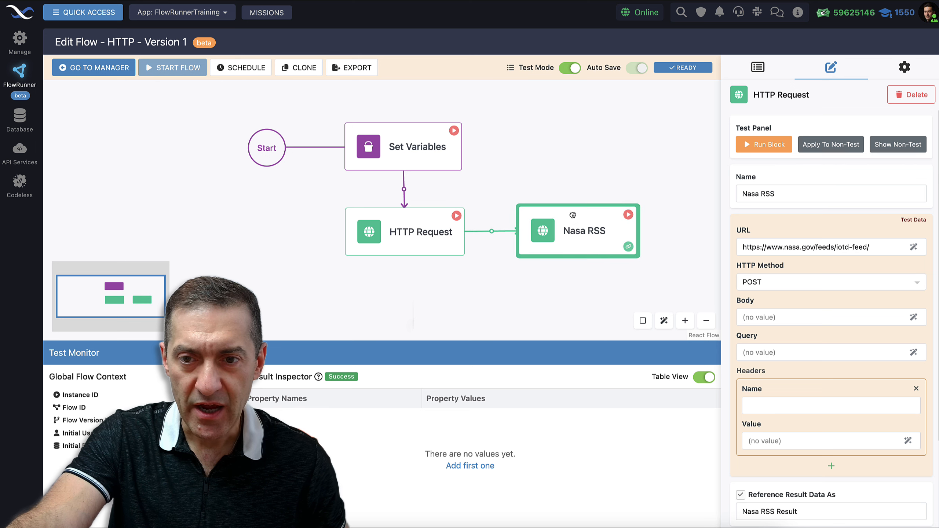
click(628, 215)
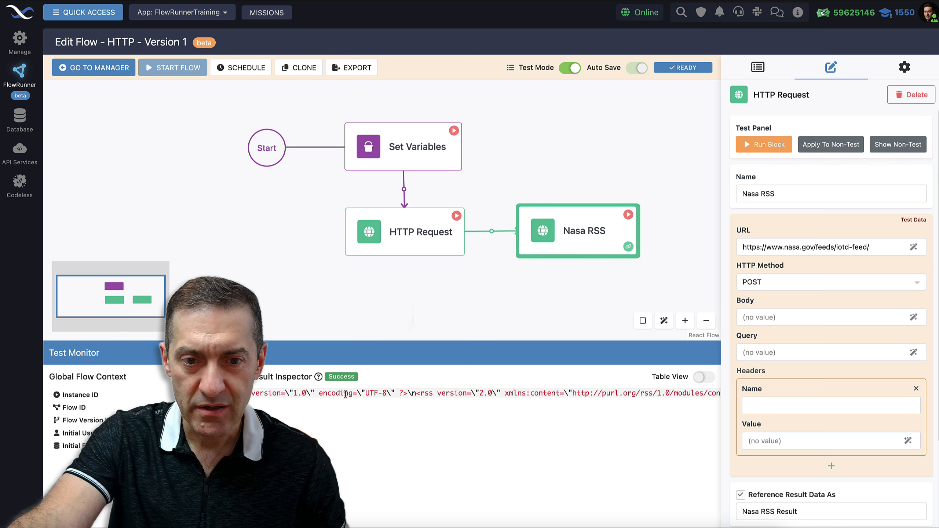
scroll(455, 396, right, 15)
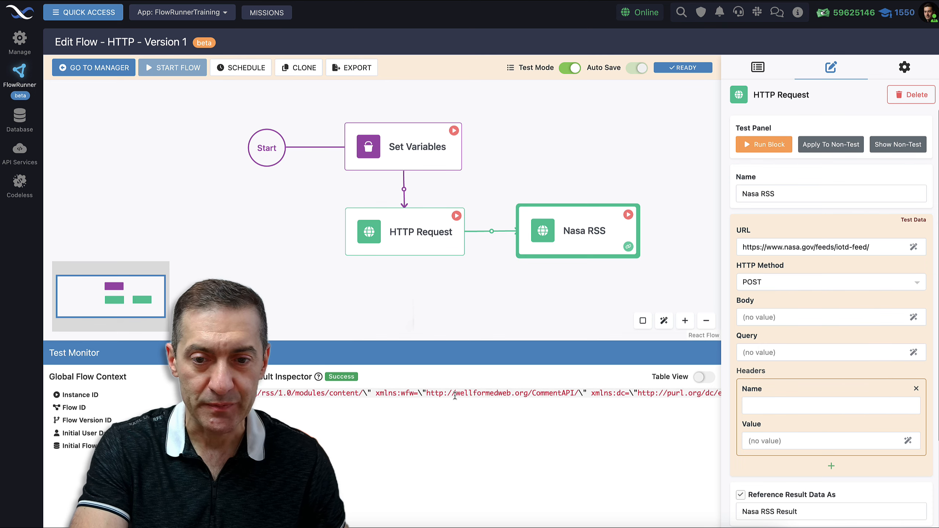
scroll(454, 396, left, 10)
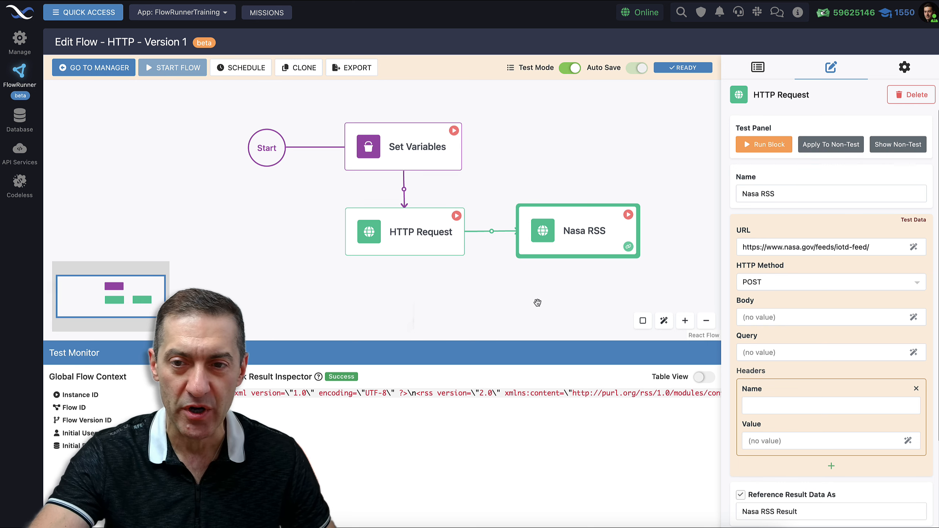
- Set the Nasa RSS block's HTTP method to GET in the test data and run the block again
drag(581, 235, 596, 233)
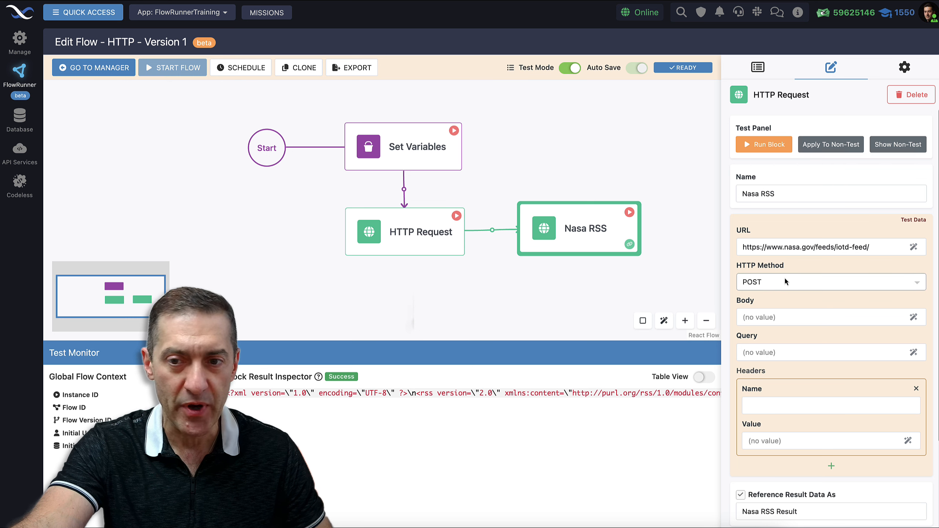
click(770, 282)
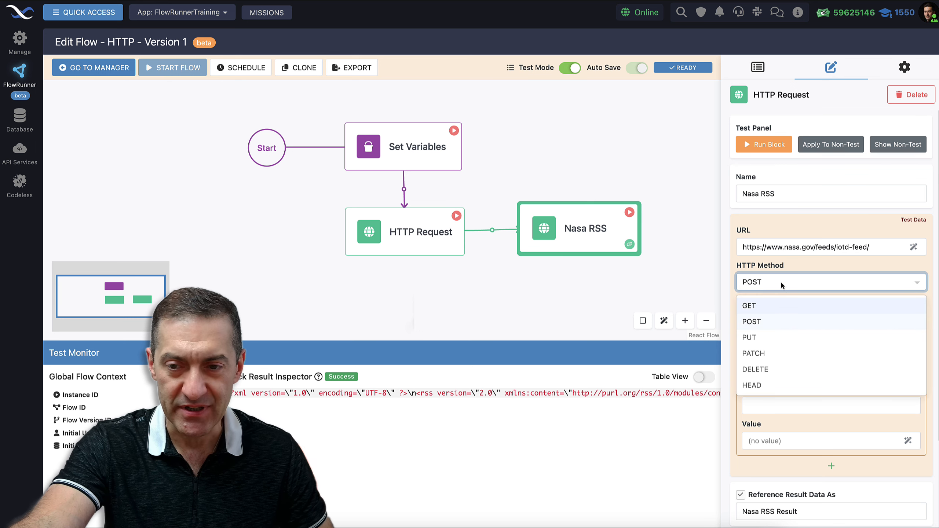
click(750, 307)
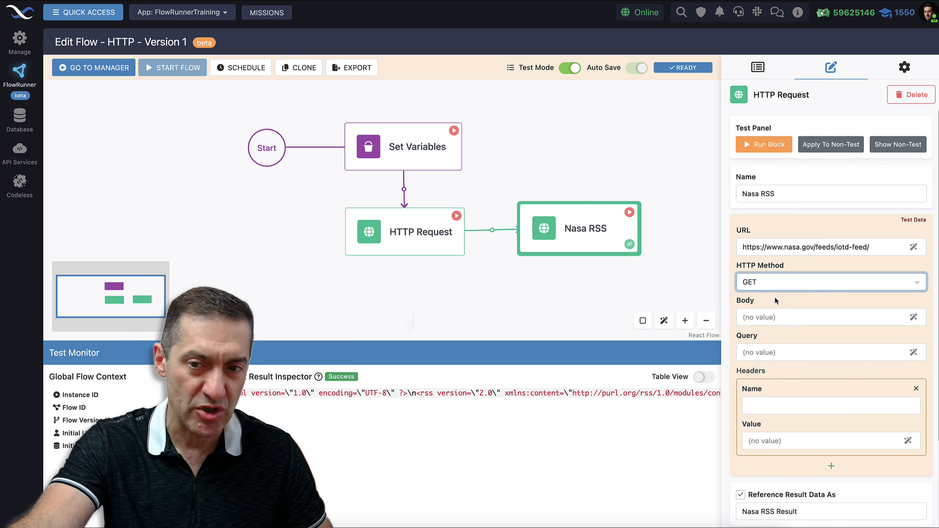
click(629, 212)
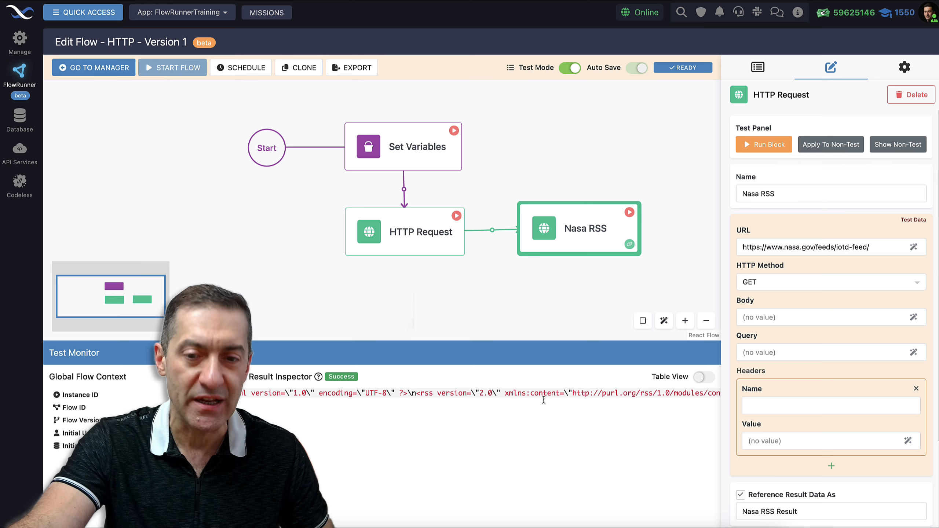